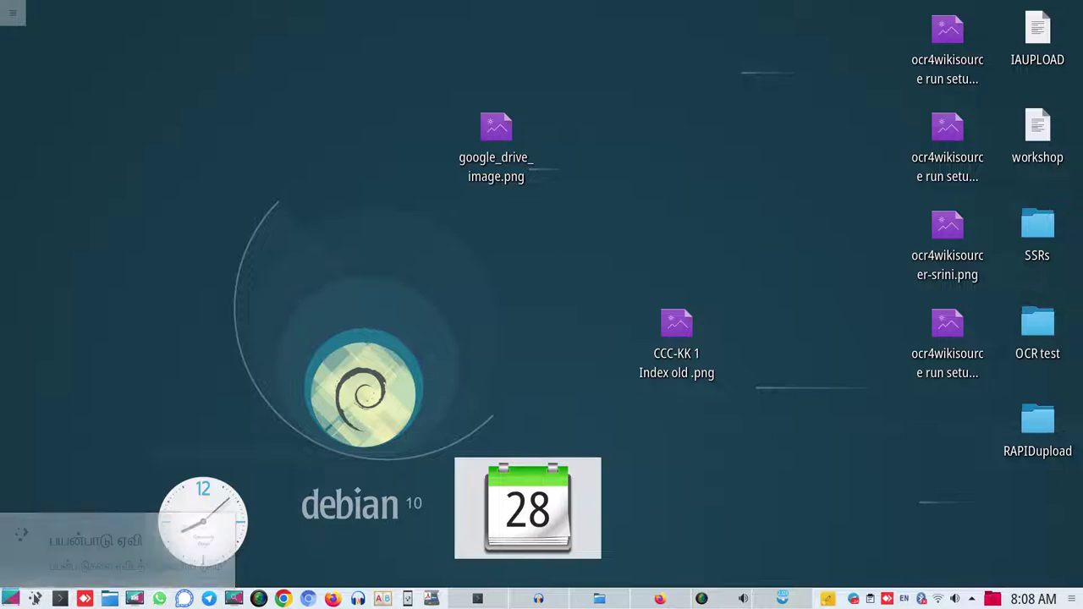
# - Open the Discover software center and search it for "audacity"
pyautogui.click(10, 598)
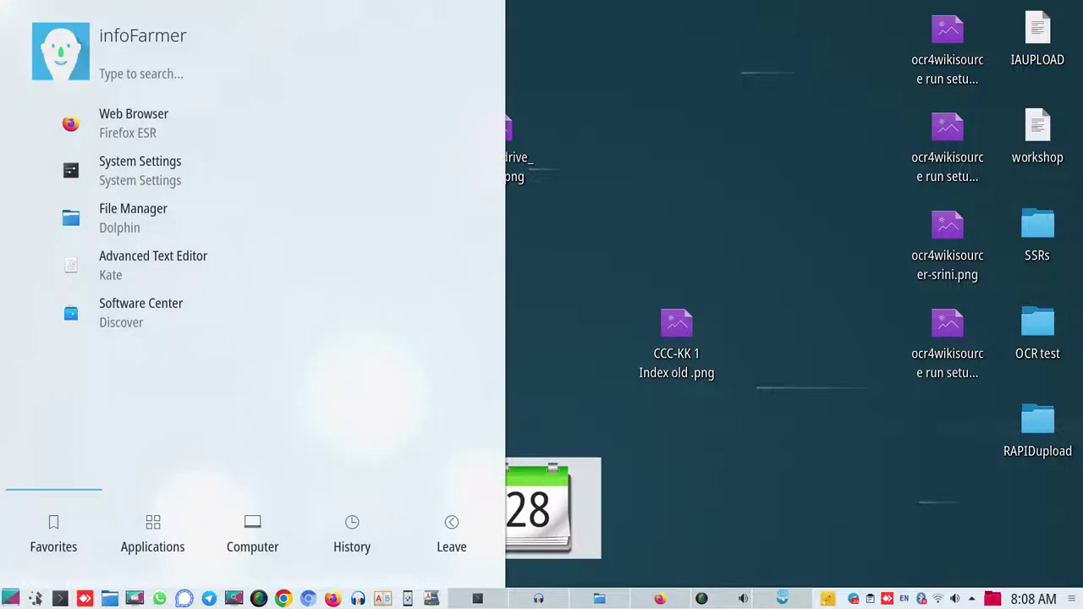
pyautogui.click(126, 313)
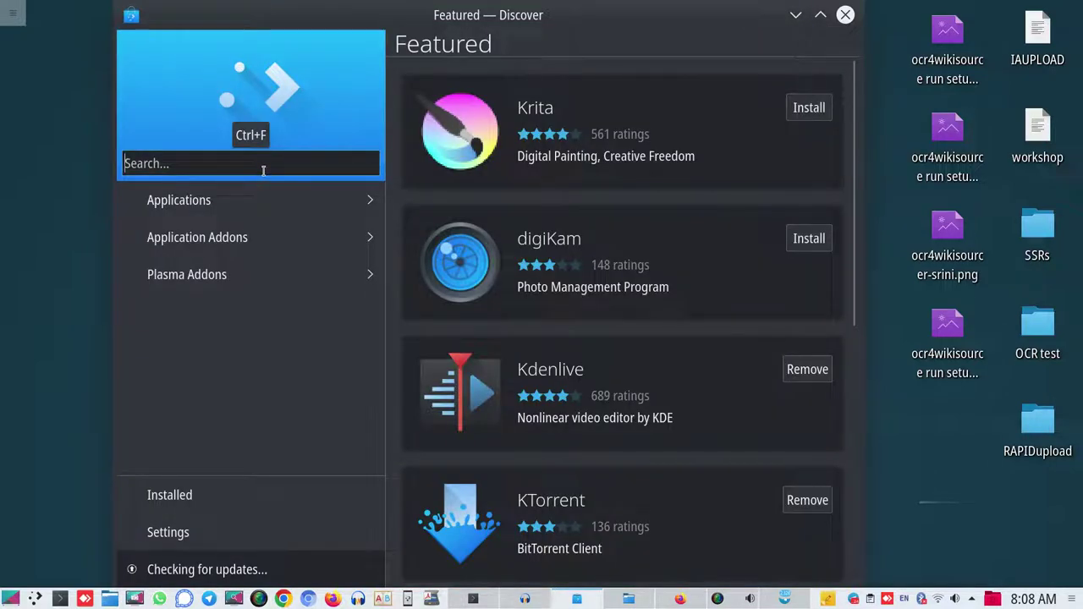
pyautogui.write('auda')
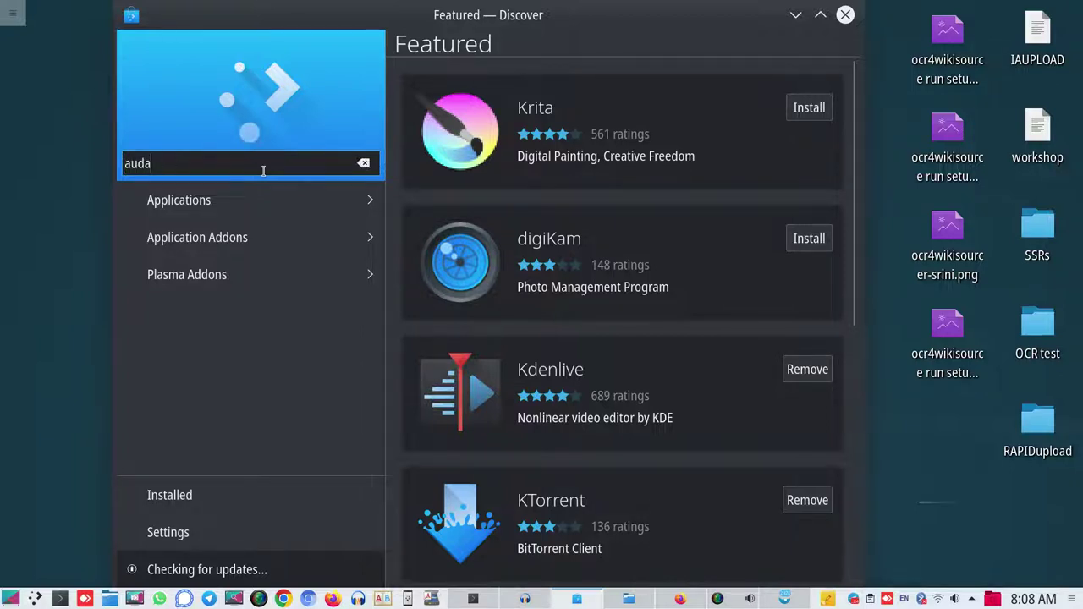
pyautogui.write('city')
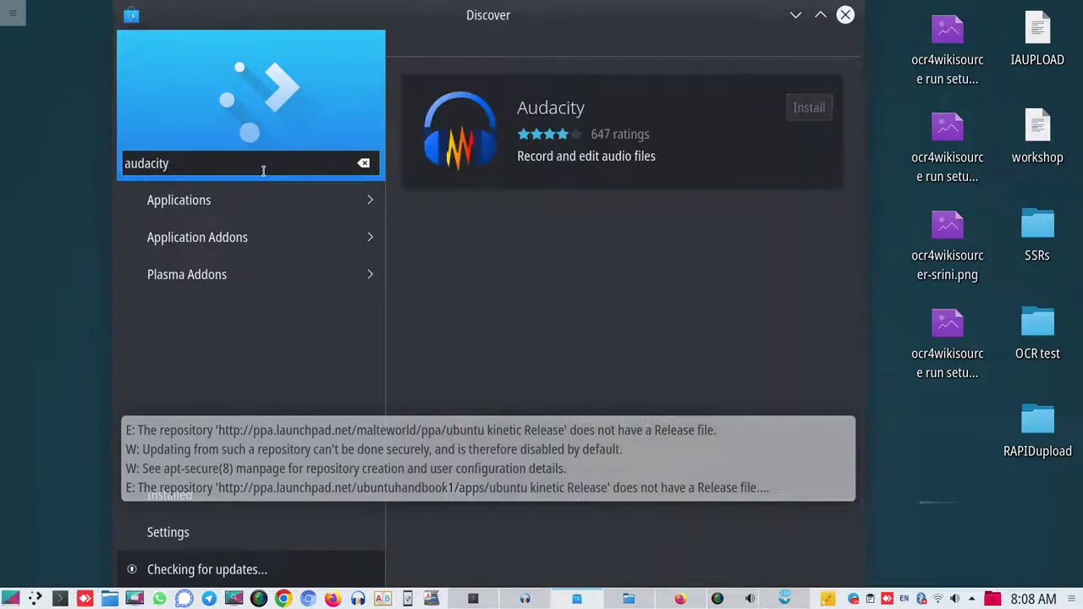
# - View Audacity's details page in a maximized Discover window, and close the software center
pyautogui.click(618, 125)
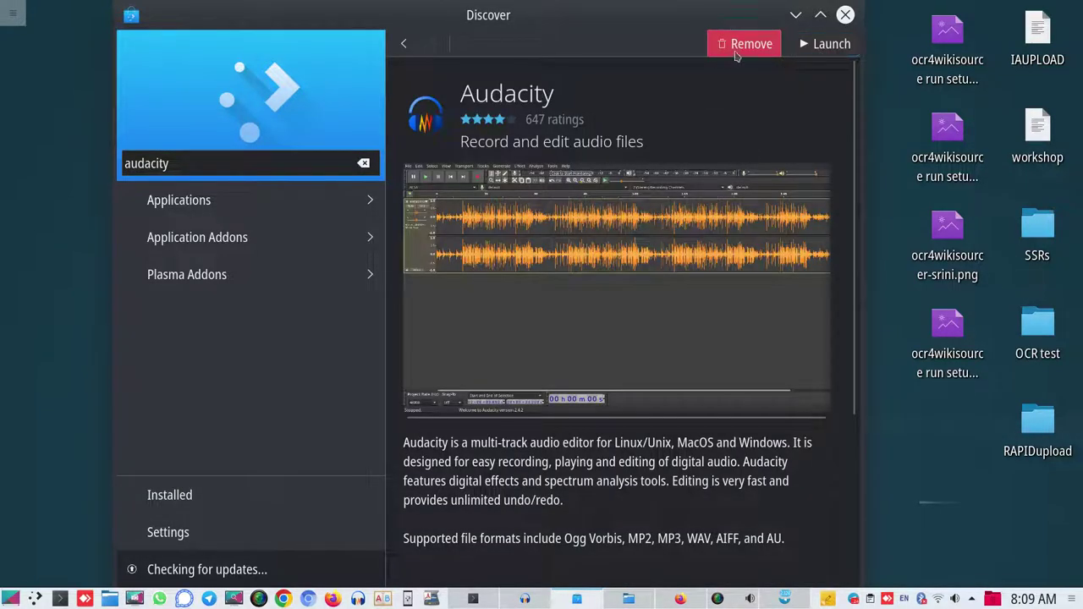
pyautogui.click(822, 47)
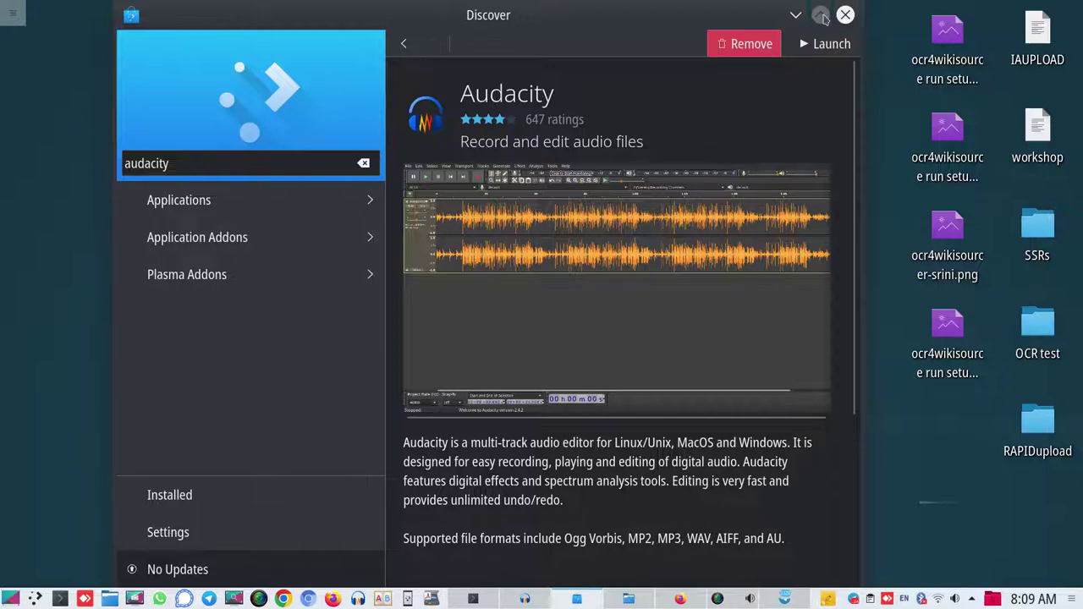
pyautogui.click(820, 15)
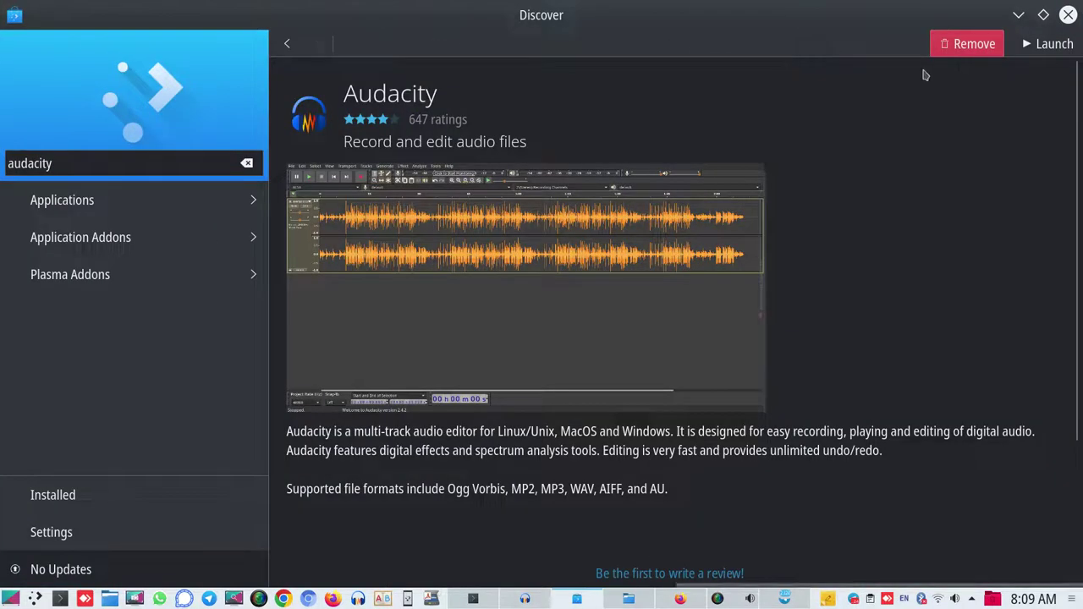
pyautogui.click(1067, 19)
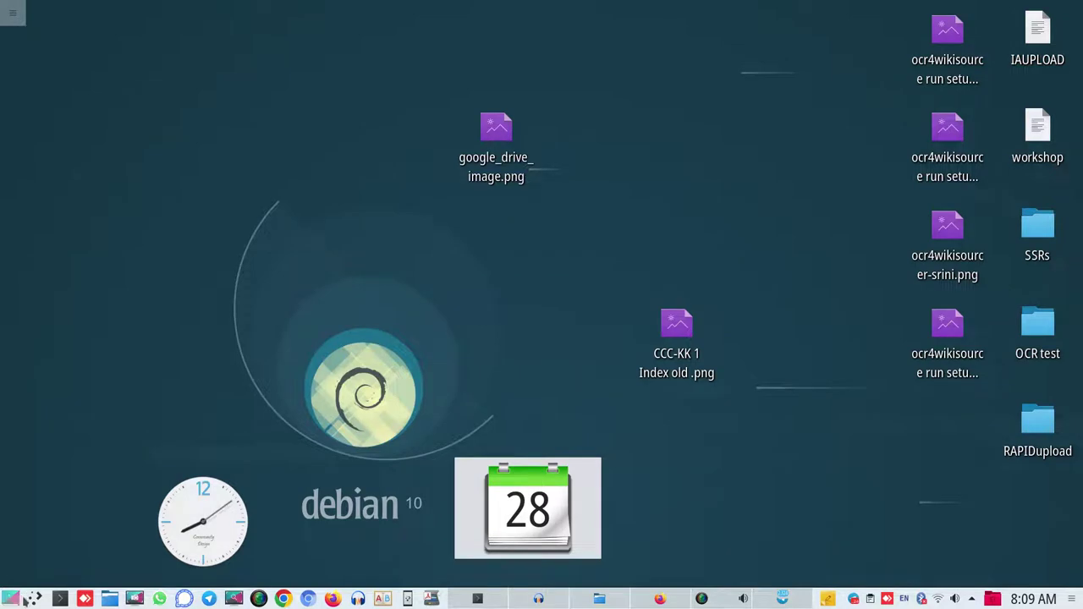
# - Find Audacity by searching the installed applications for "auda", launch it and bring its window to the front
pyautogui.click(17, 599)
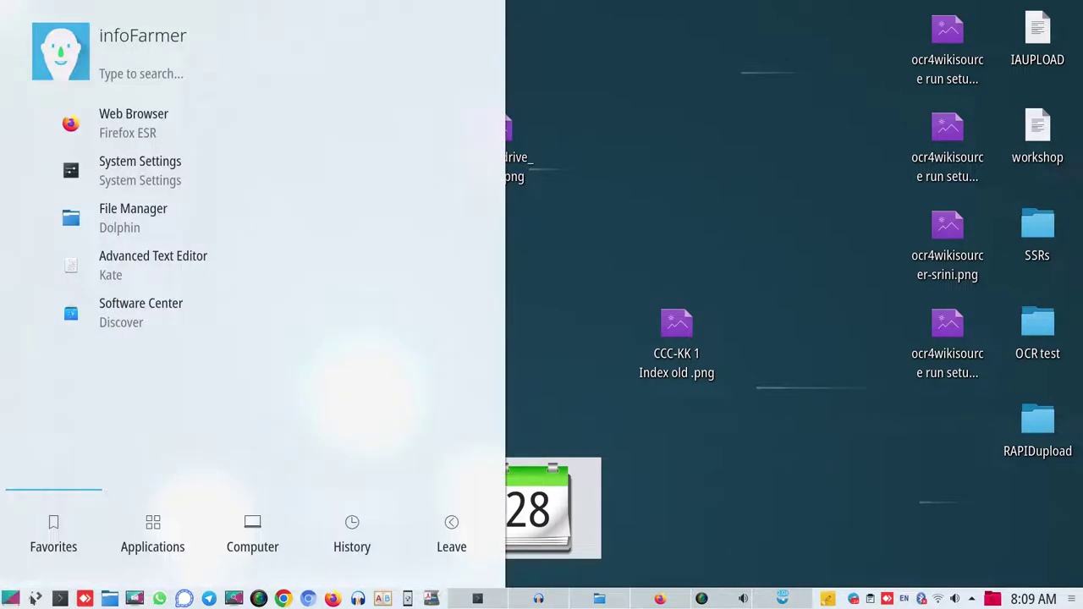
pyautogui.write('au')
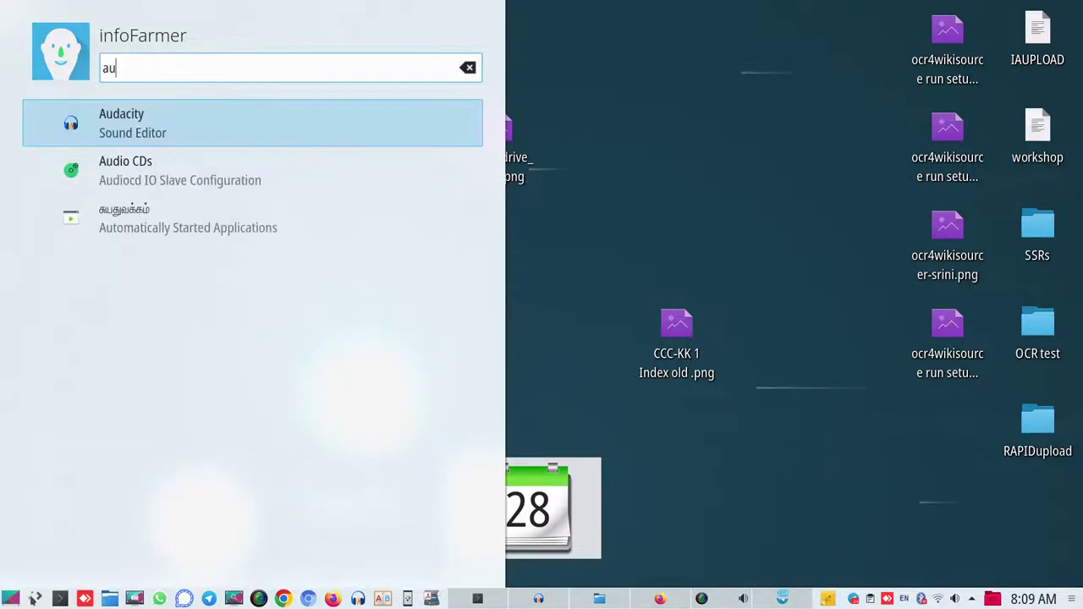
pyautogui.write('da')
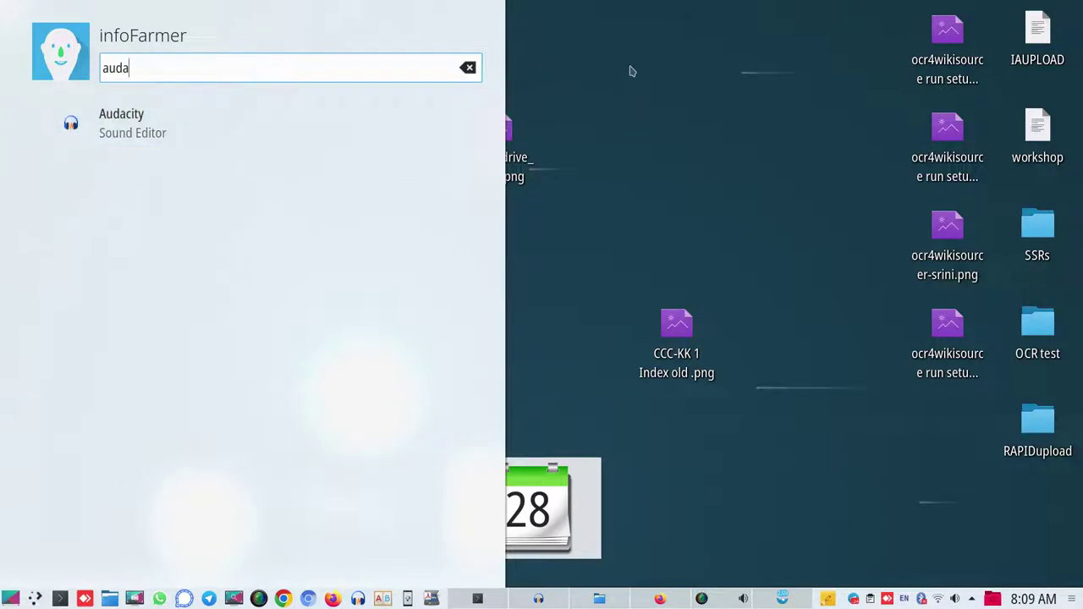
pyautogui.click(188, 129)
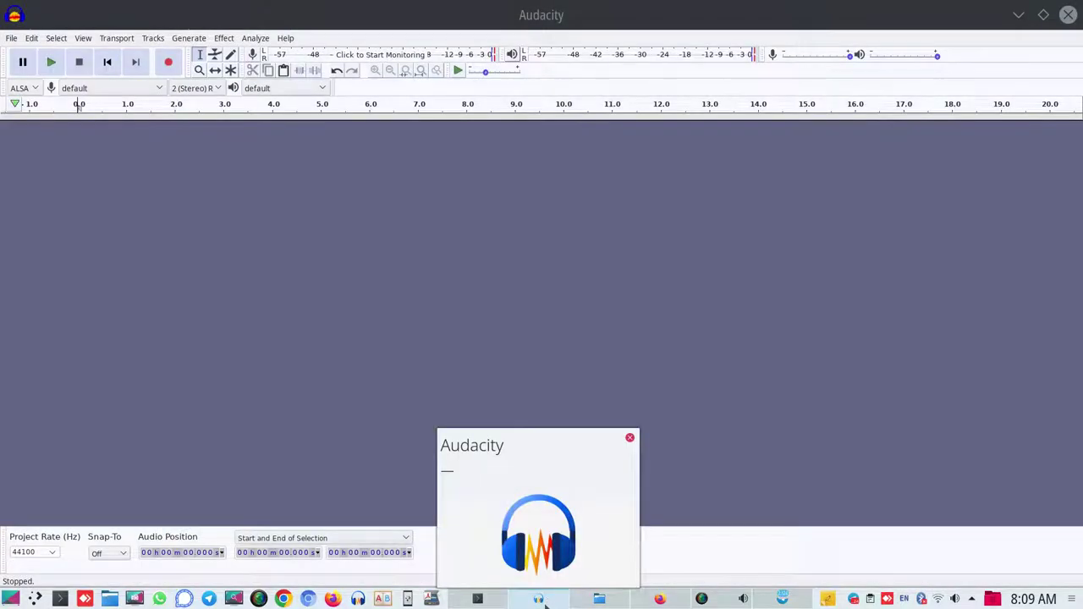
pyautogui.click(546, 601)
pyautogui.click(542, 600)
pyautogui.click(539, 601)
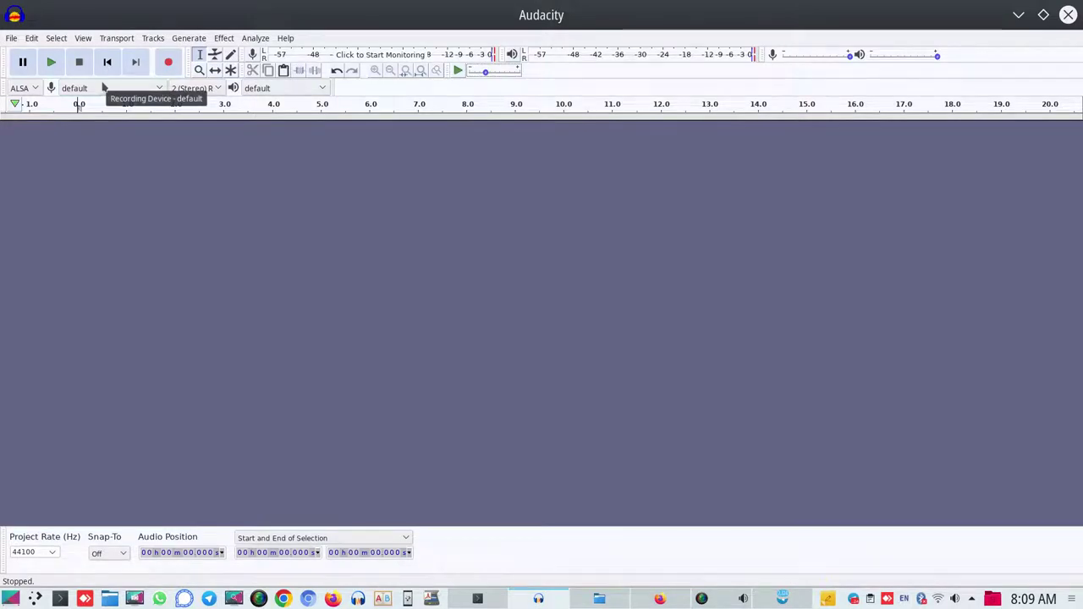
# - Record a voice clip about 3.8 seconds long on a new track and play it back
pyautogui.click(169, 65)
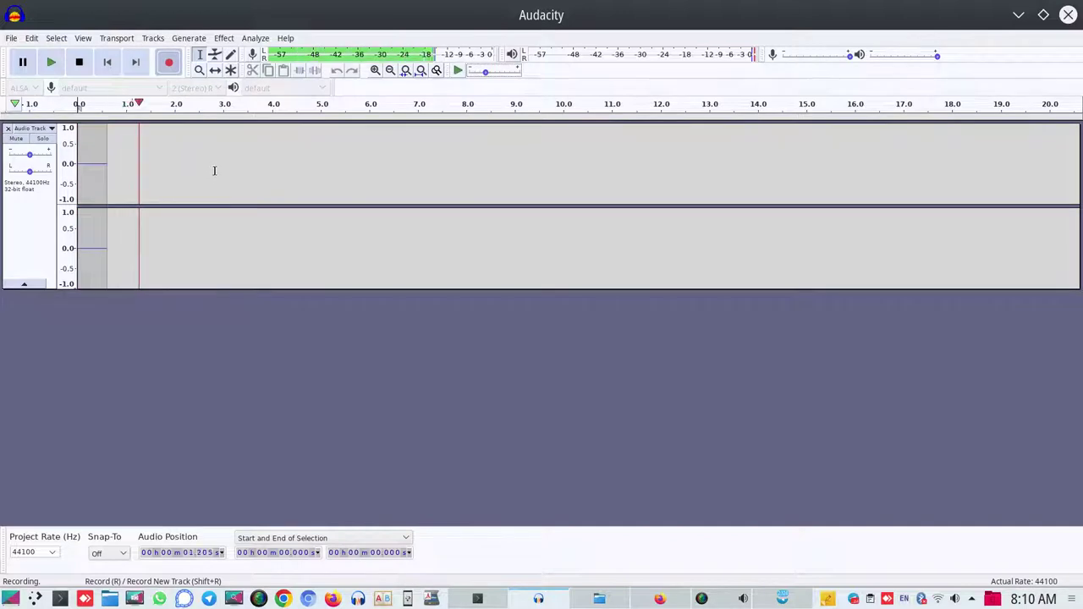
pyautogui.click(80, 62)
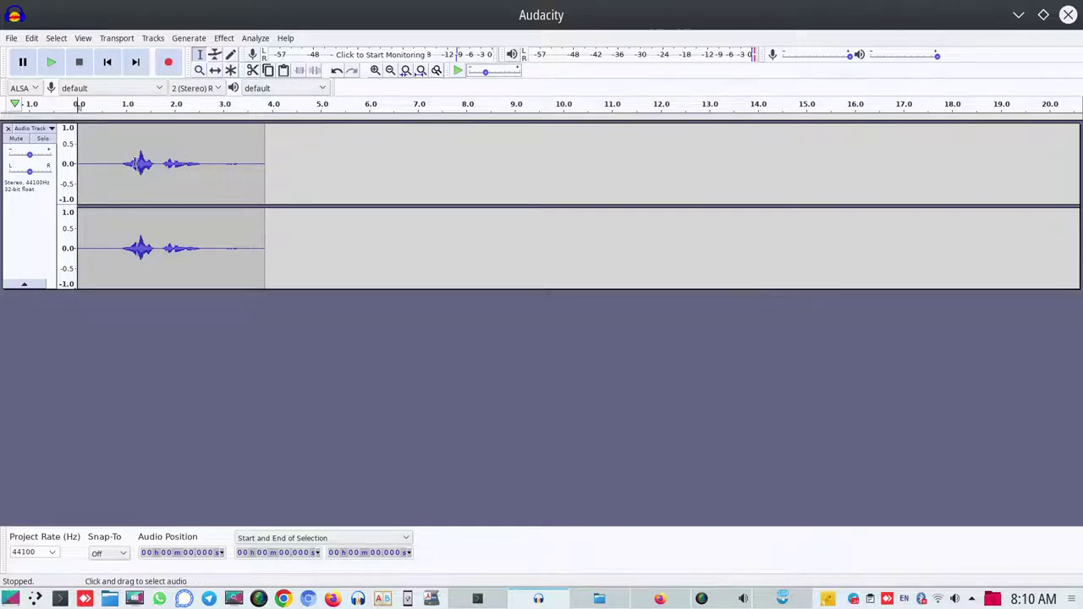
pyautogui.click(51, 63)
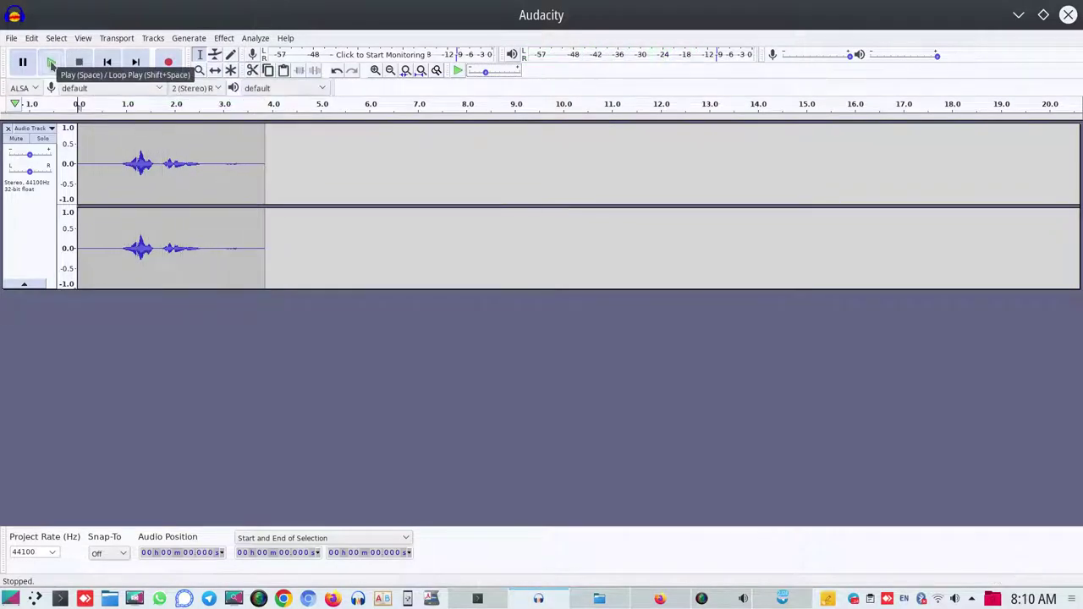
pyautogui.click(51, 63)
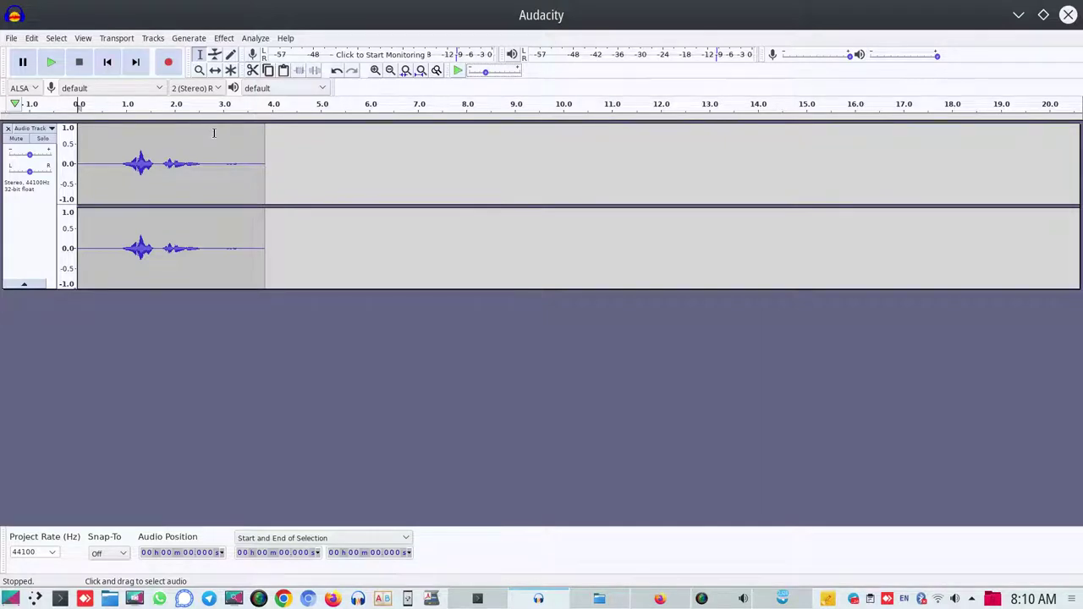
# - Delete the silence at the start of the recording, from 0 to about 0.7 seconds
pyautogui.click(111, 130)
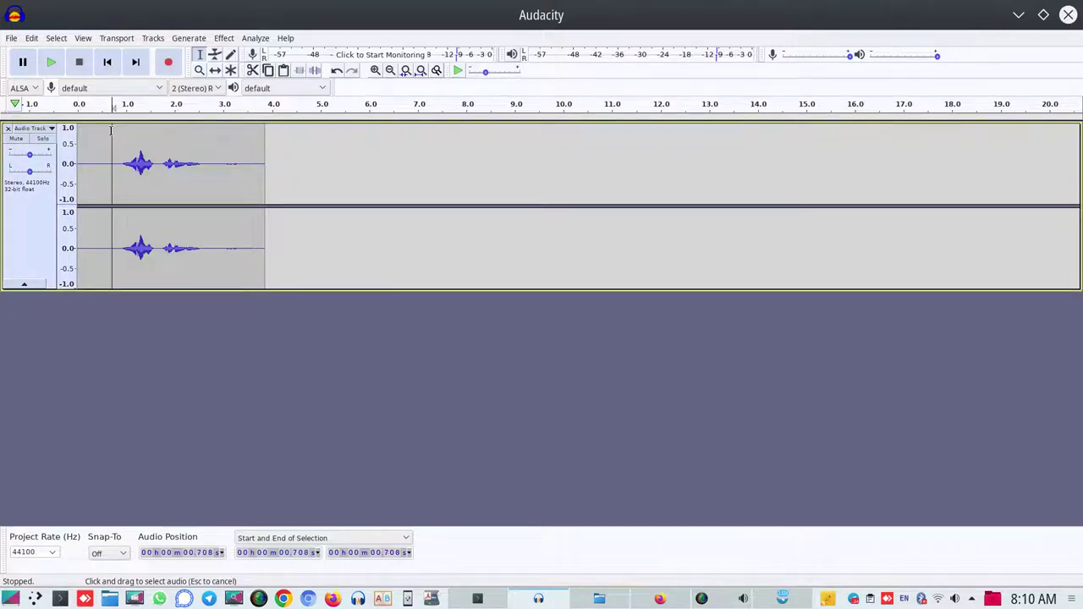
pyautogui.moveTo(111, 130); pyautogui.dragTo(77, 135)
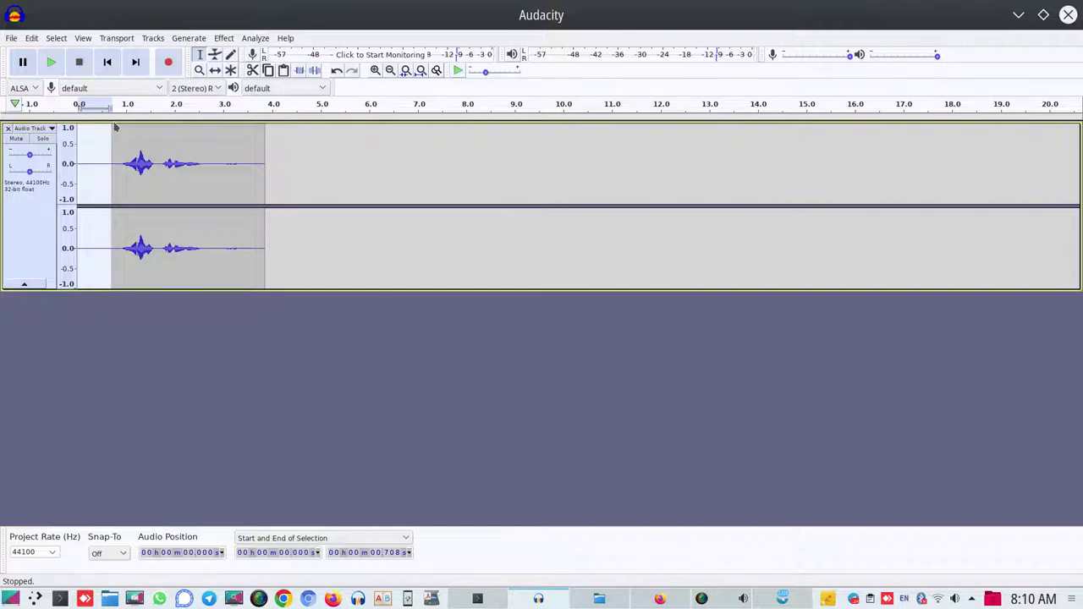
pyautogui.press('Delete')
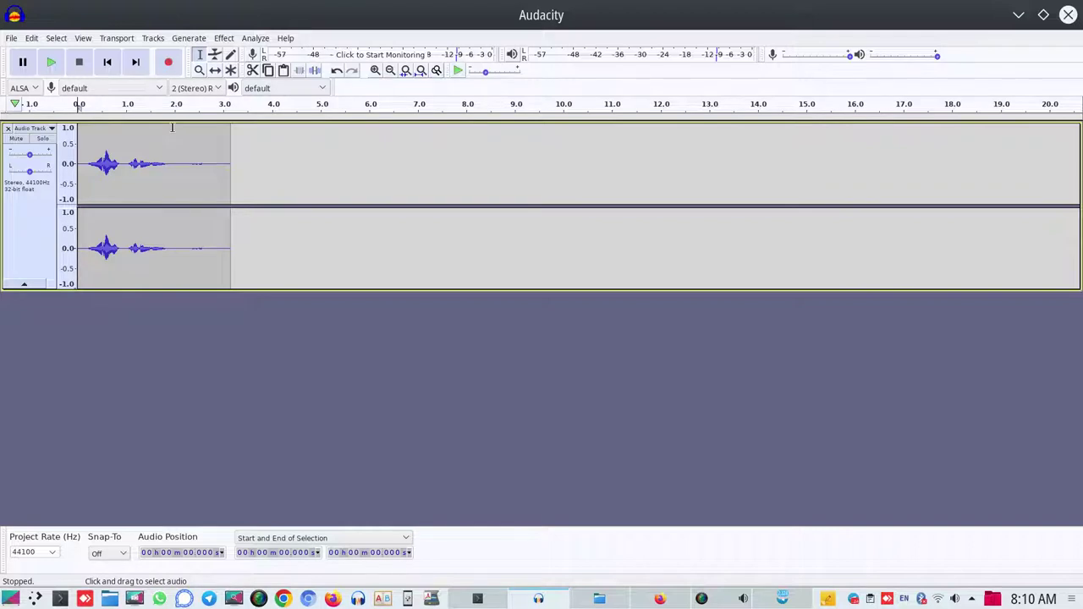
# - Delete the silence from about 2.1 seconds to the end of the recording, and play the trimmed clip from the start
pyautogui.click(178, 127)
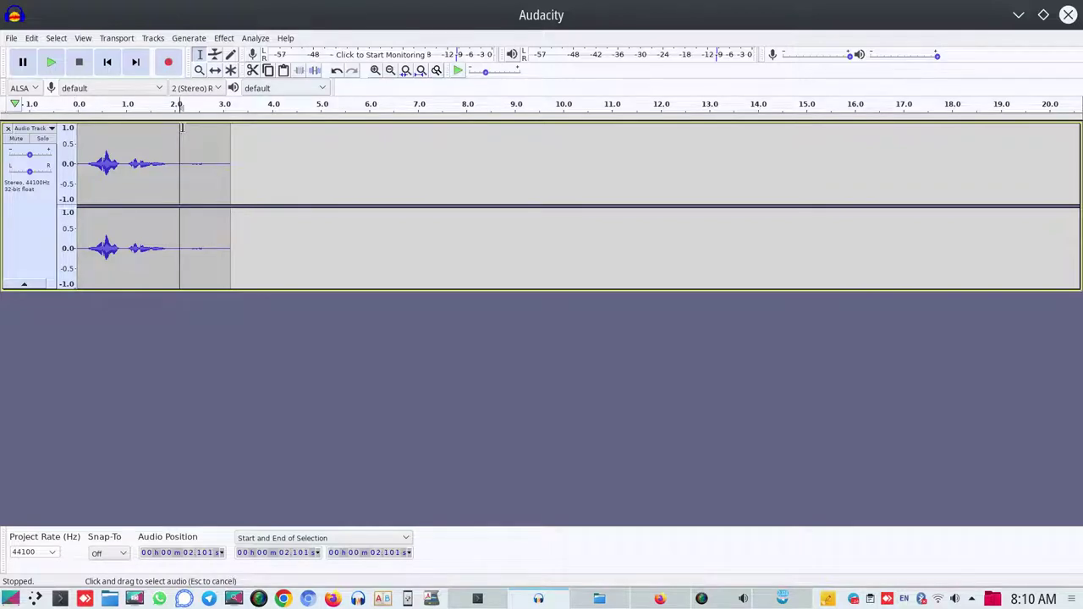
pyautogui.moveTo(180, 127); pyautogui.dragTo(232, 127)
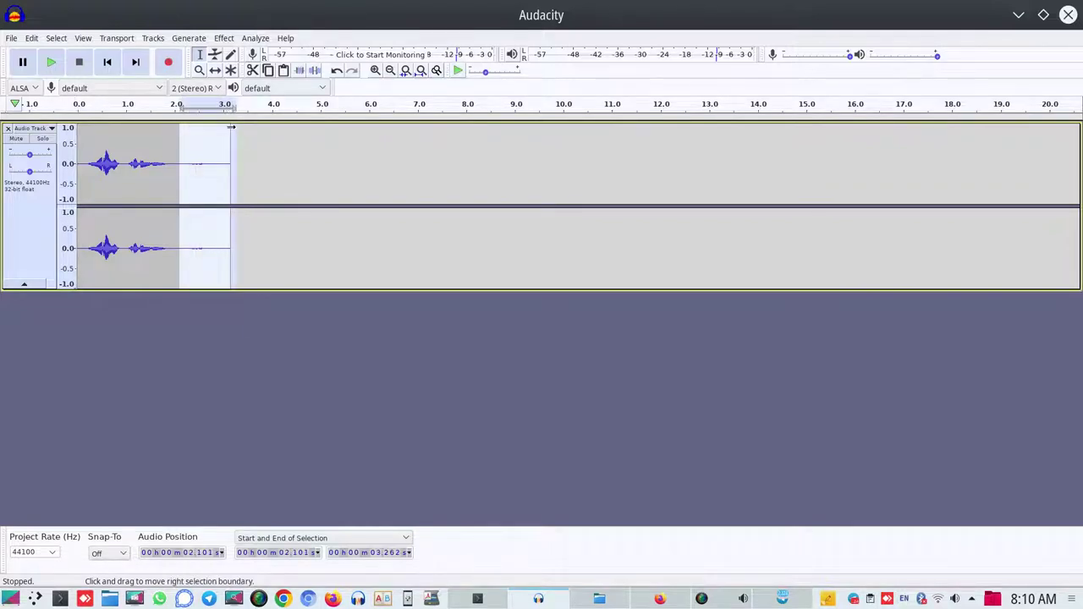
pyautogui.press('Delete')
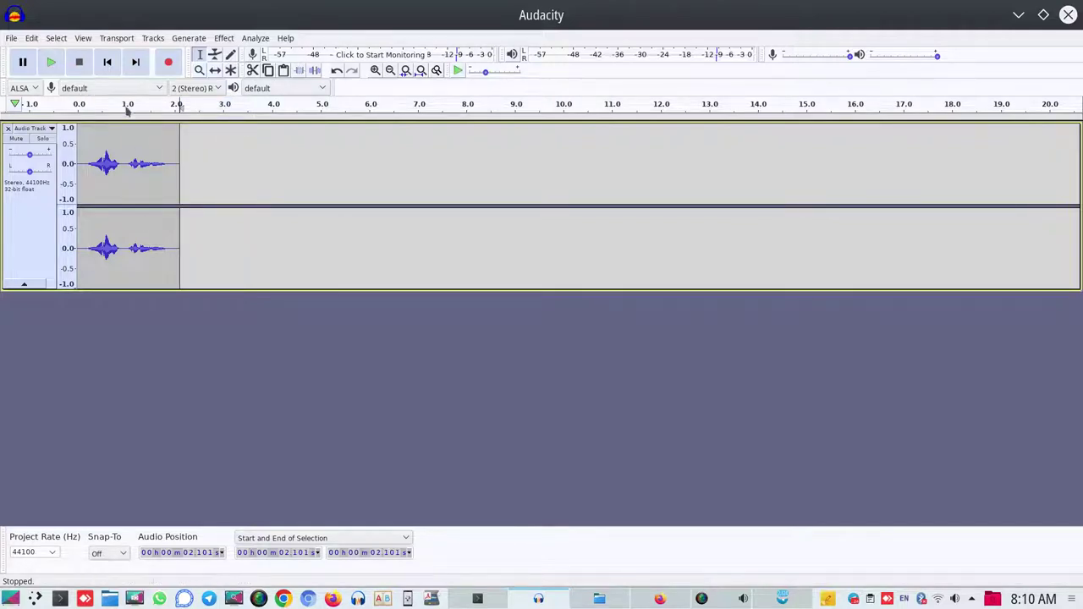
pyautogui.click(78, 131)
pyautogui.click(50, 64)
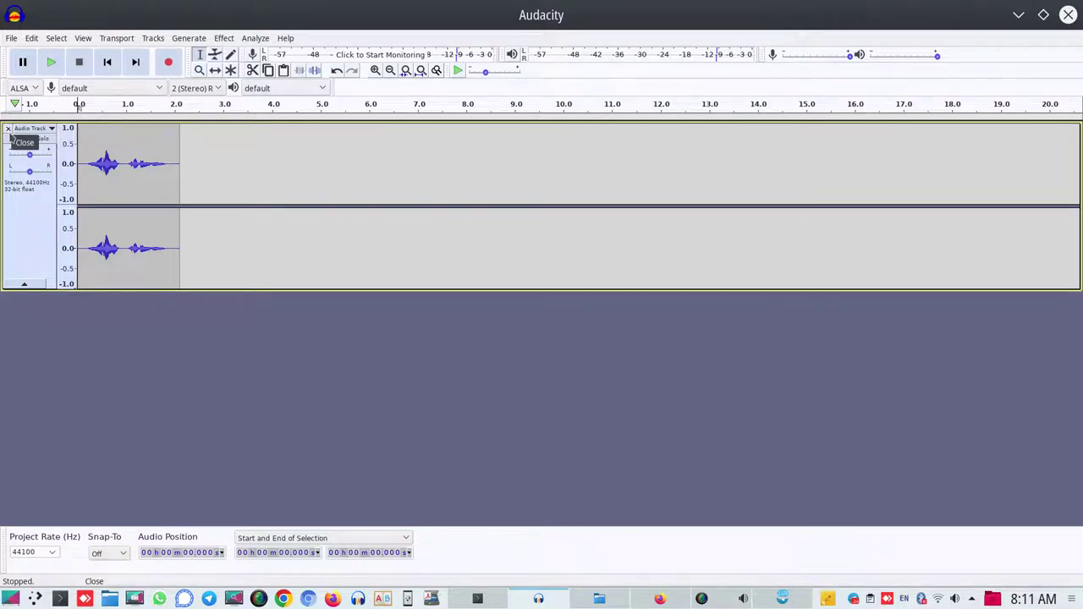
# - Begin exporting the trimmed recording as OGG, with the Desktop as the destination folder
pyautogui.click(12, 39)
pyautogui.moveTo(37, 154)
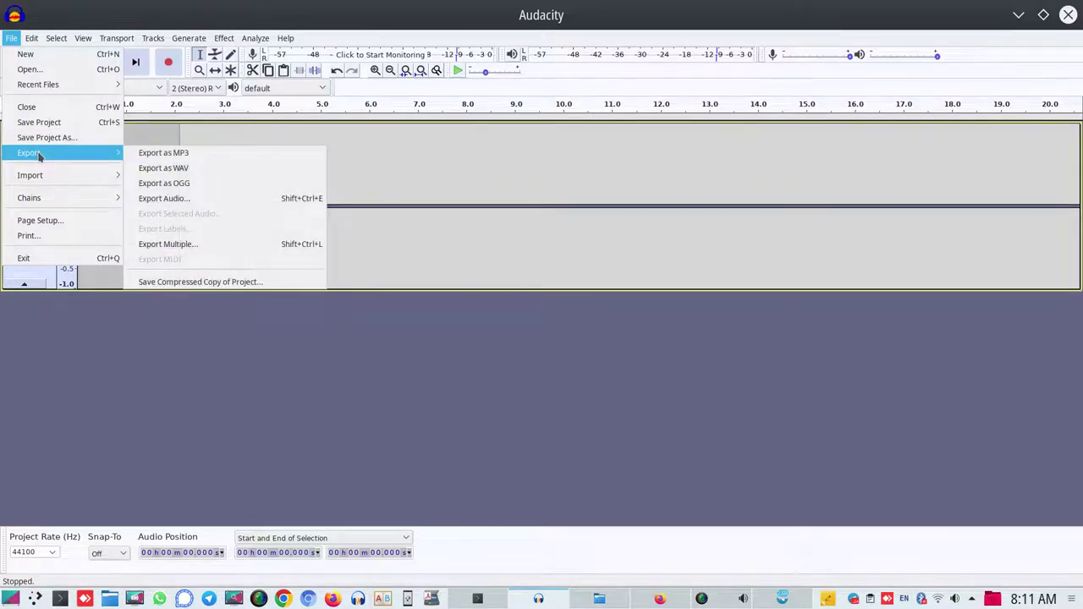
pyautogui.click(184, 187)
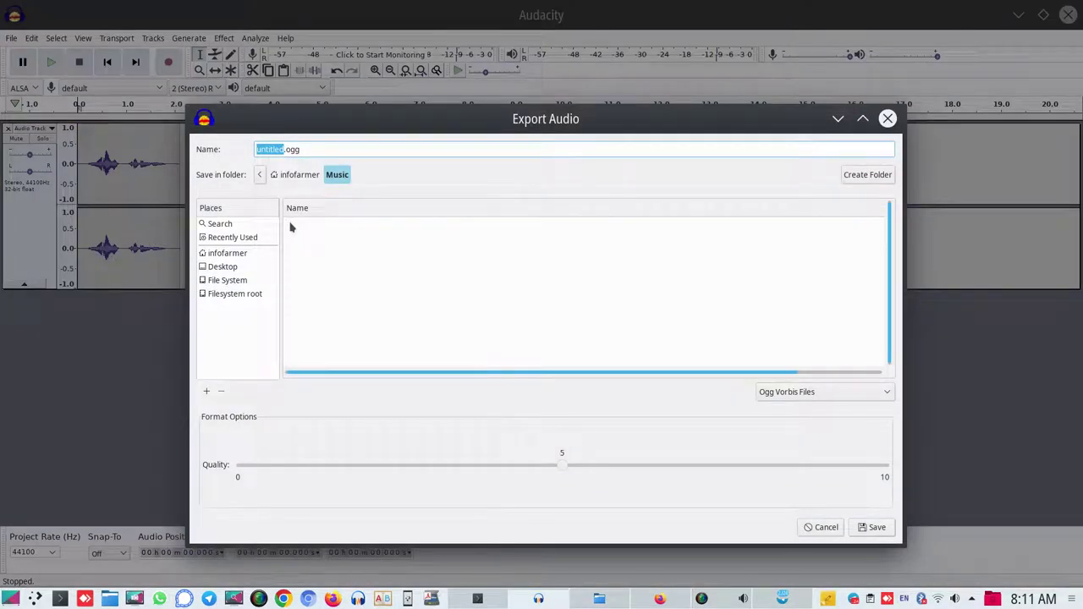
pyautogui.click(223, 267)
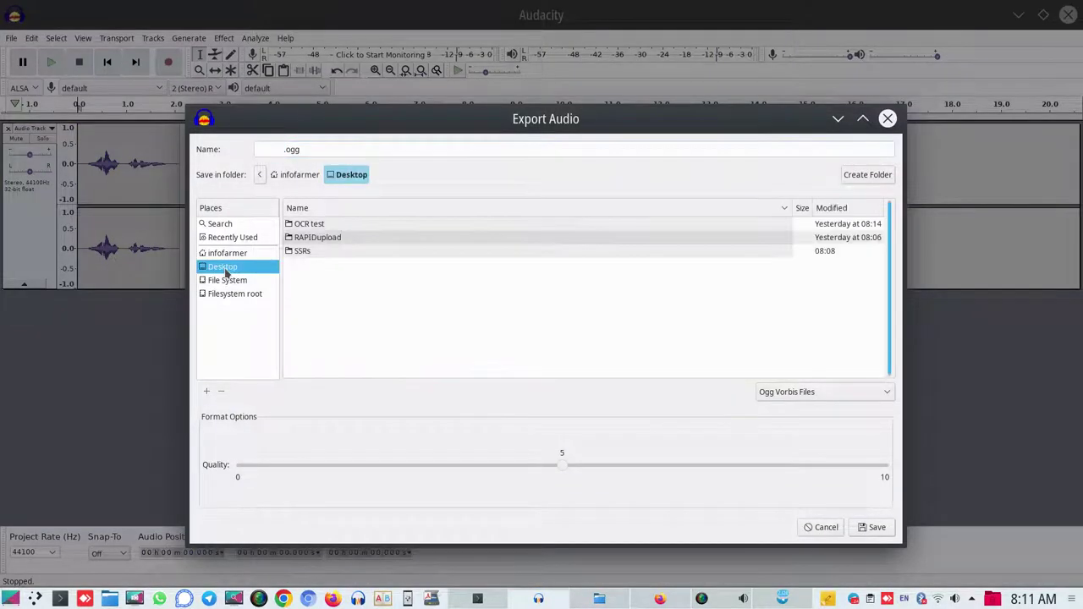
# - Replace the default export file name with "ta-மரணச்சடங்கு", keeping the .ogg extension
pyautogui.click(280, 149)
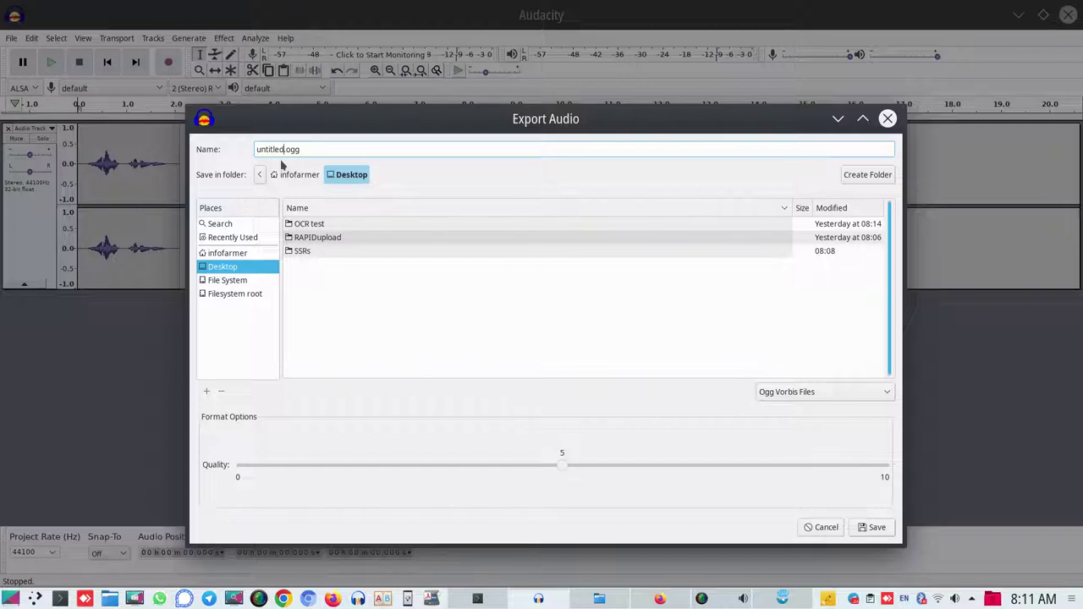
pyautogui.press('BackSpace')
pyautogui.press('BackSpace')
pyautogui.press('BackSpace')
pyautogui.press('BackSpace')
pyautogui.press('BackSpace')
pyautogui.press('BackSpace')
pyautogui.press('BackSpace')
pyautogui.press('BackSpace')
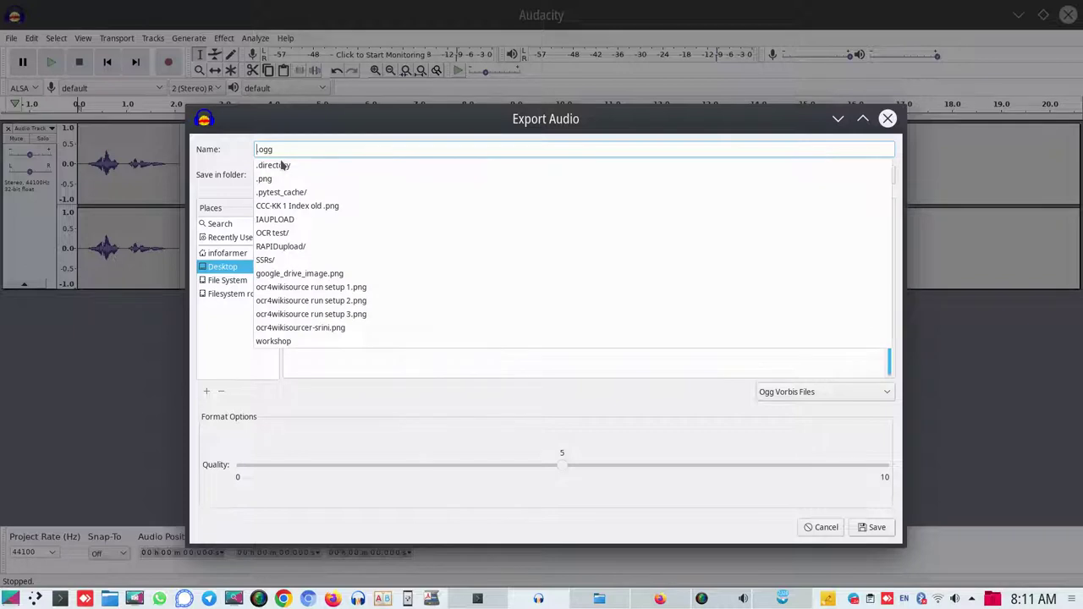
pyautogui.write('ta')
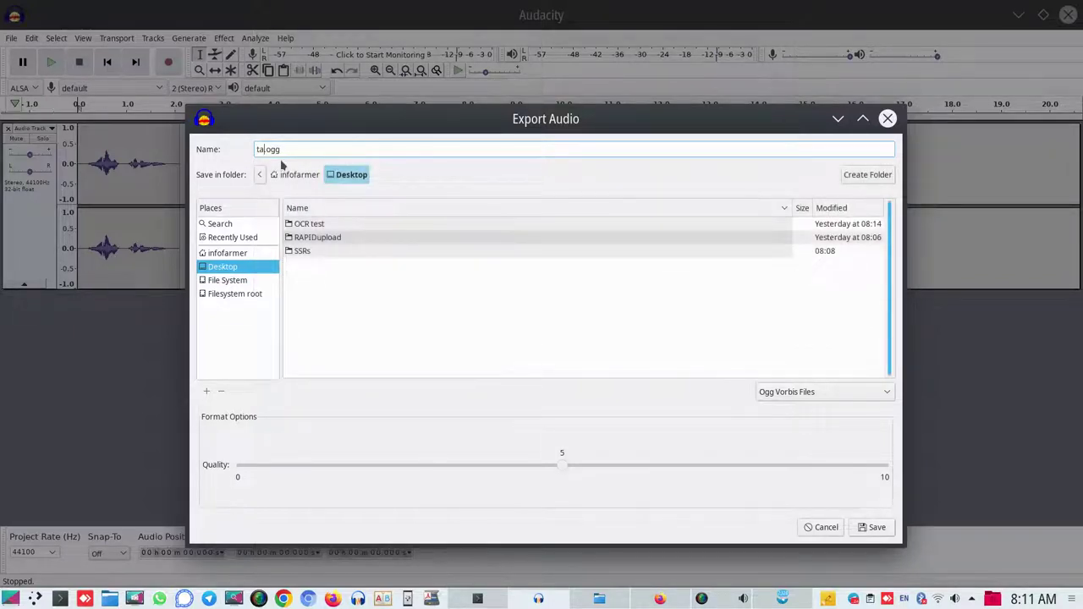
pyautogui.write('-')
pyautogui.write('-')
pyautogui.write('un')
pyautogui.write('nam')
pyautogui.write('e')
pyautogui.write('க்கடுக்கு')
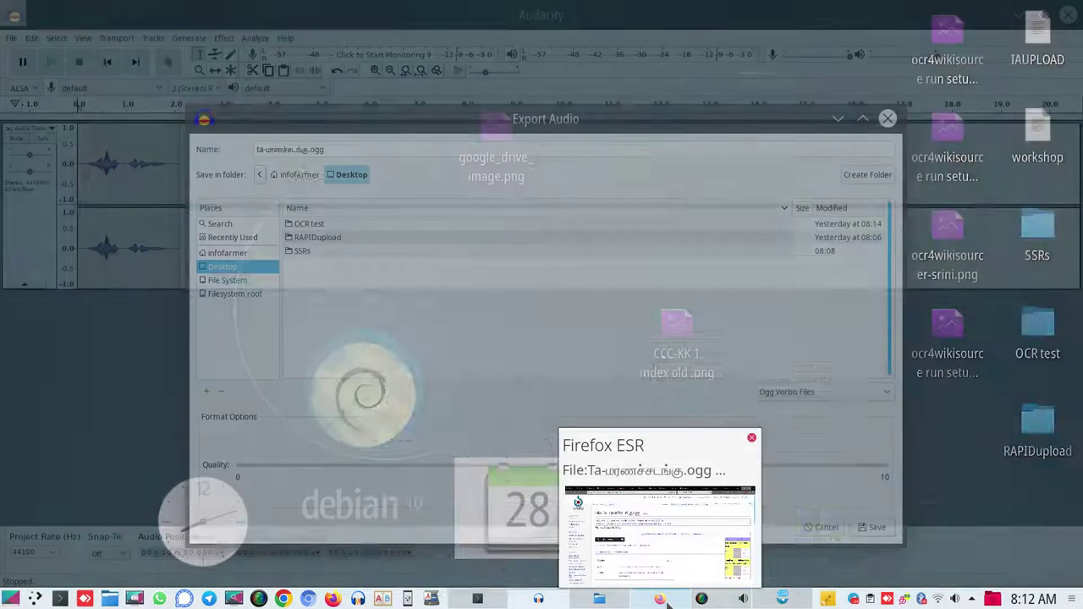
# - Switch to Firefox and find the Tamil Wiktionary main page in a new tab, using "விக்சனரி" as the search term
pyautogui.click(664, 601)
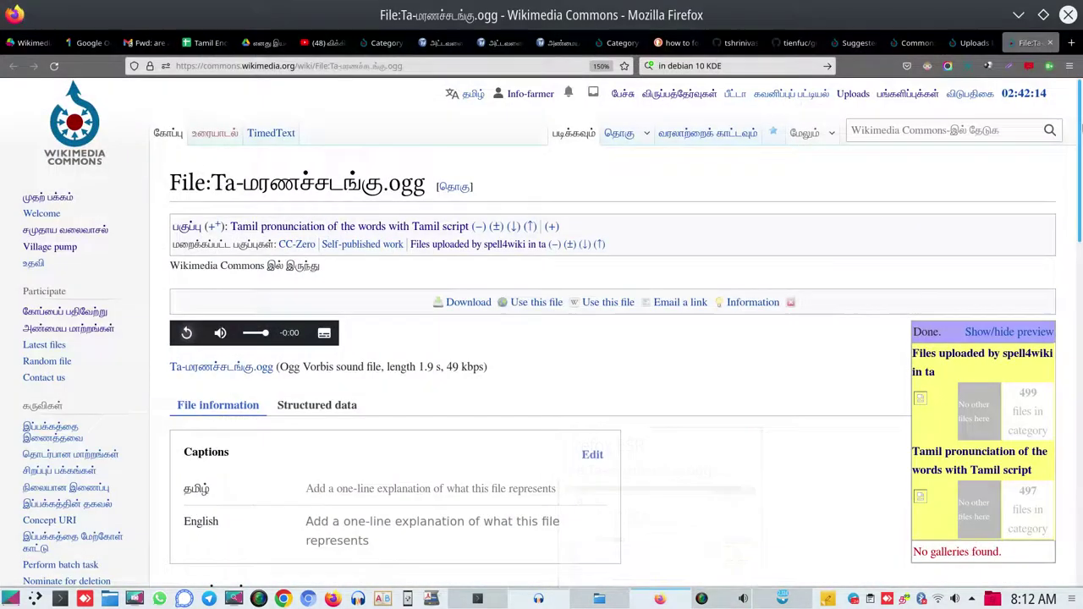
pyautogui.click(1071, 44)
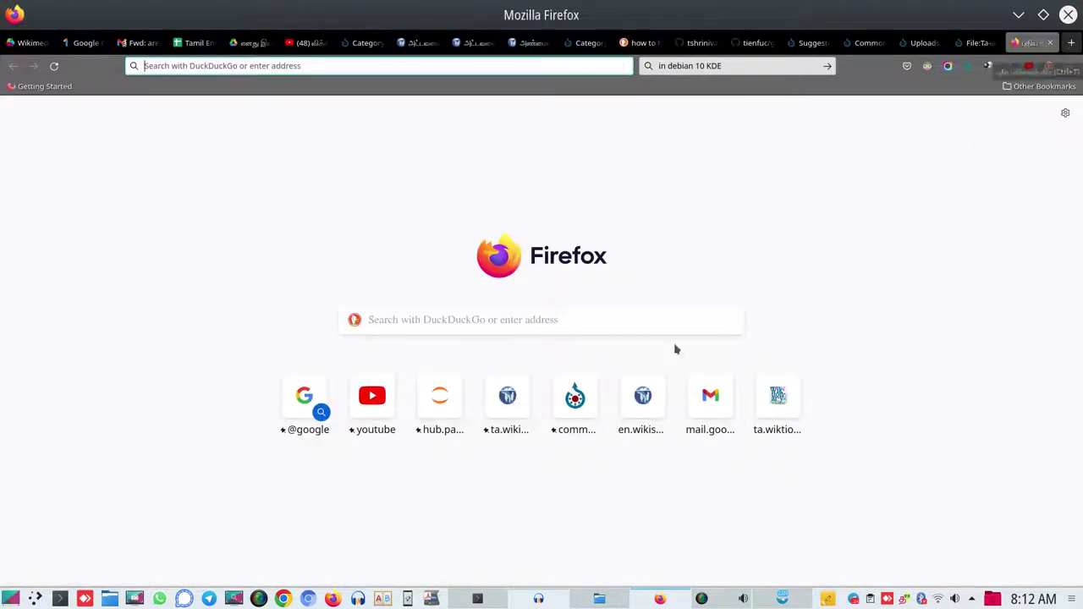
pyautogui.click(512, 411)
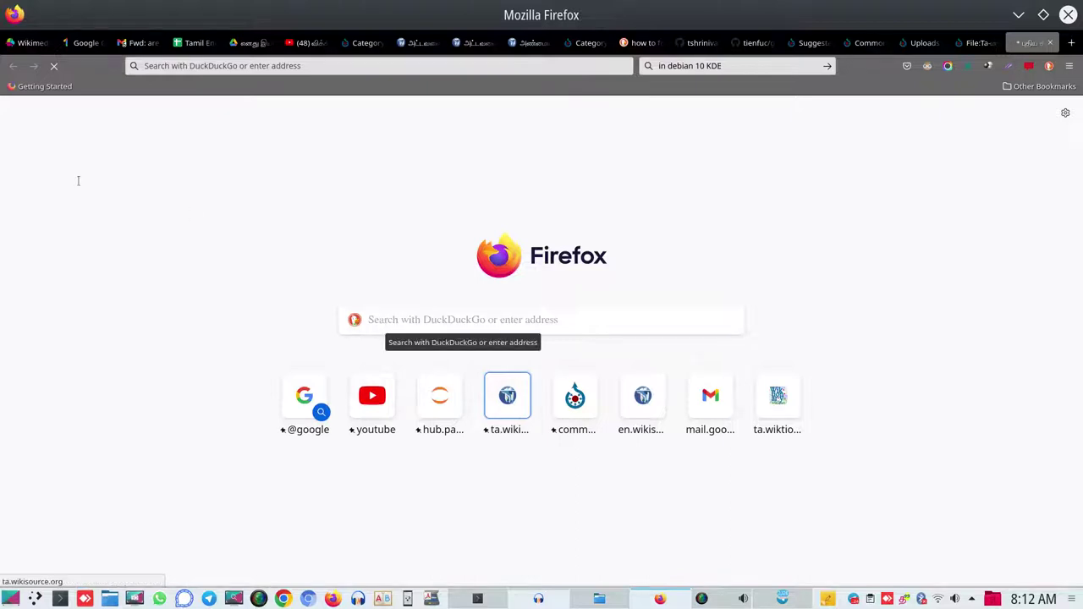
pyautogui.click(407, 320)
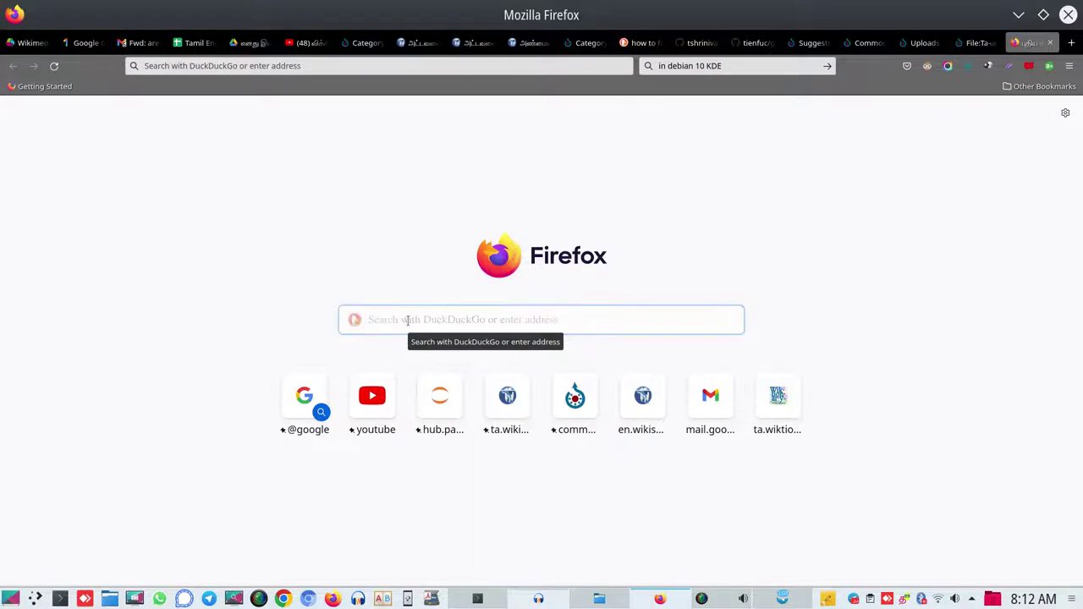
pyautogui.write('விக்சனரி')
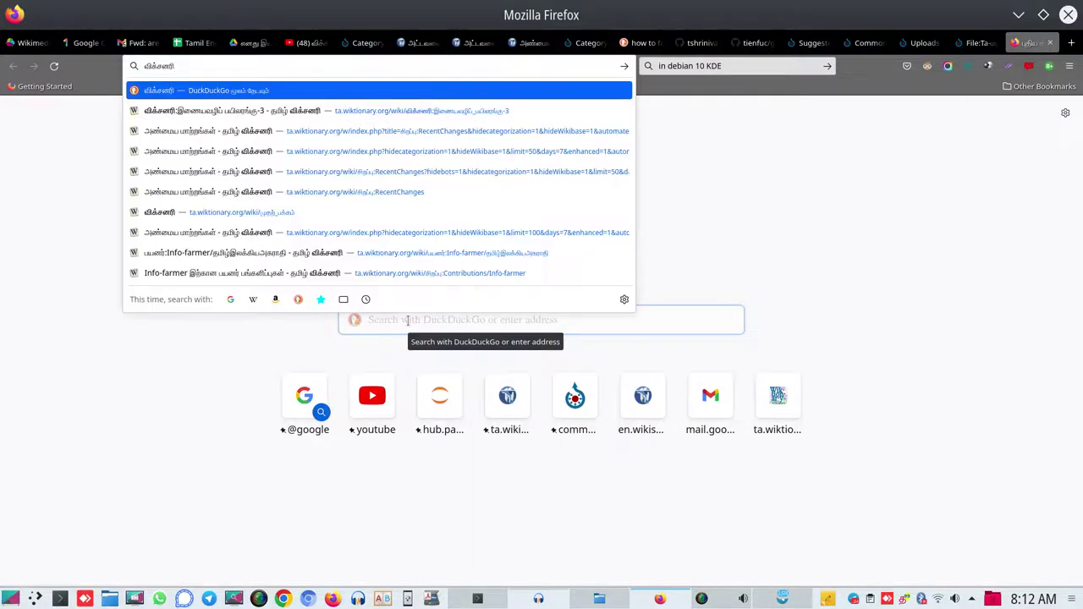
pyautogui.press('Return')
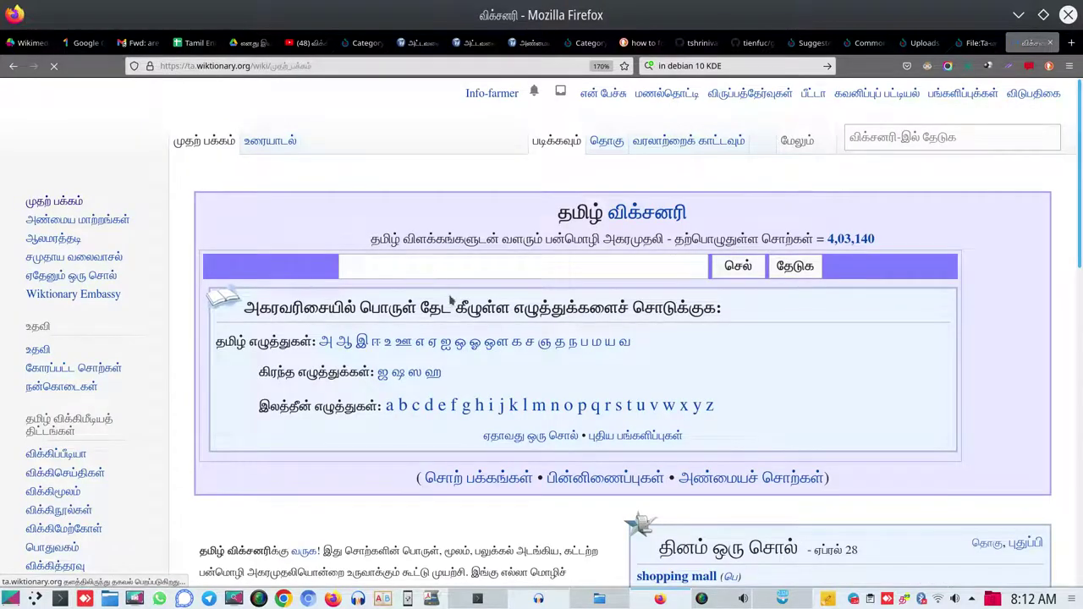
# - Look up the word "மரணச்சடங்கு" in Tamil Wiktionary and open its entry
pyautogui.click(423, 266)
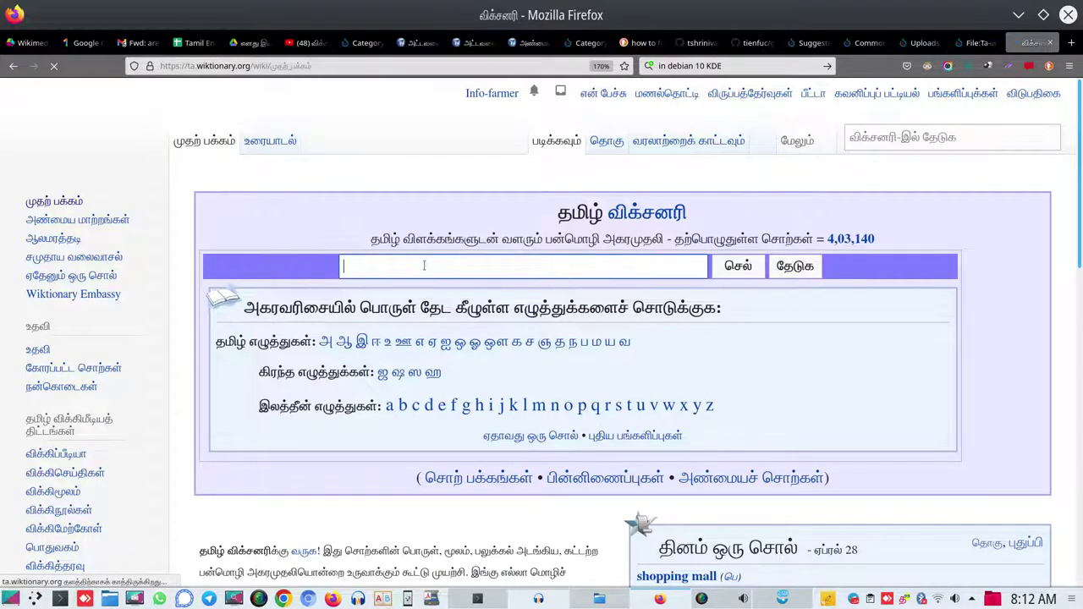
pyautogui.write('மரண')
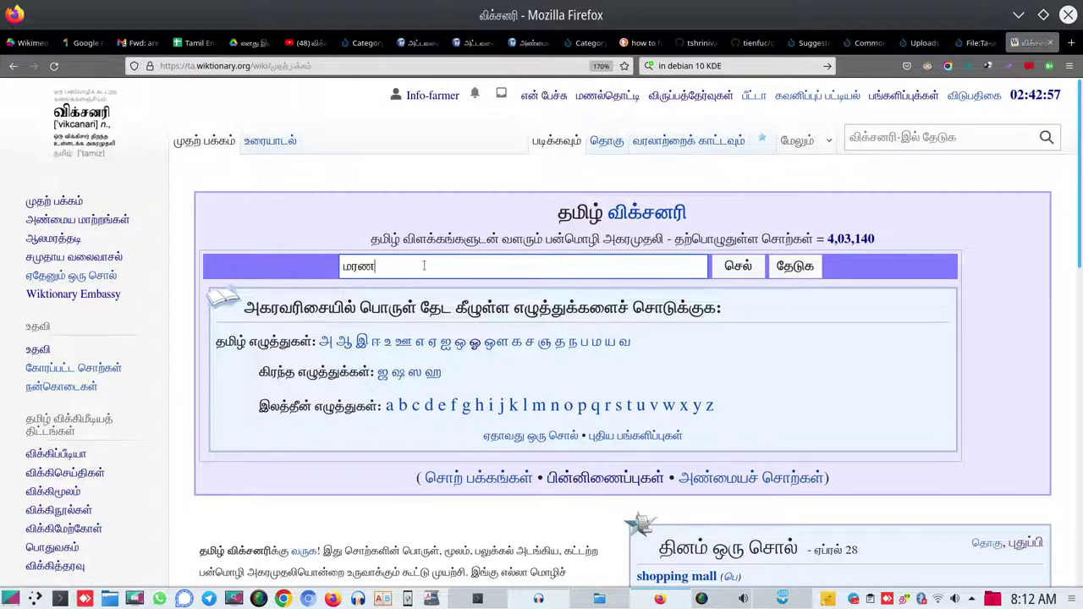
pyautogui.write('ச்சடங')
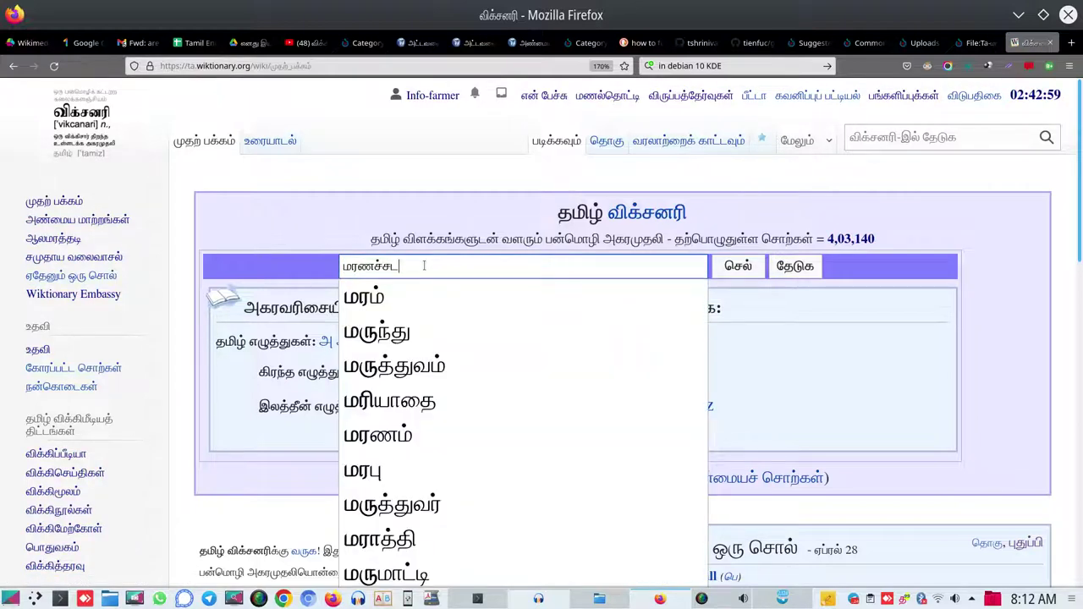
pyautogui.write('்கு')
pyautogui.press('Return')
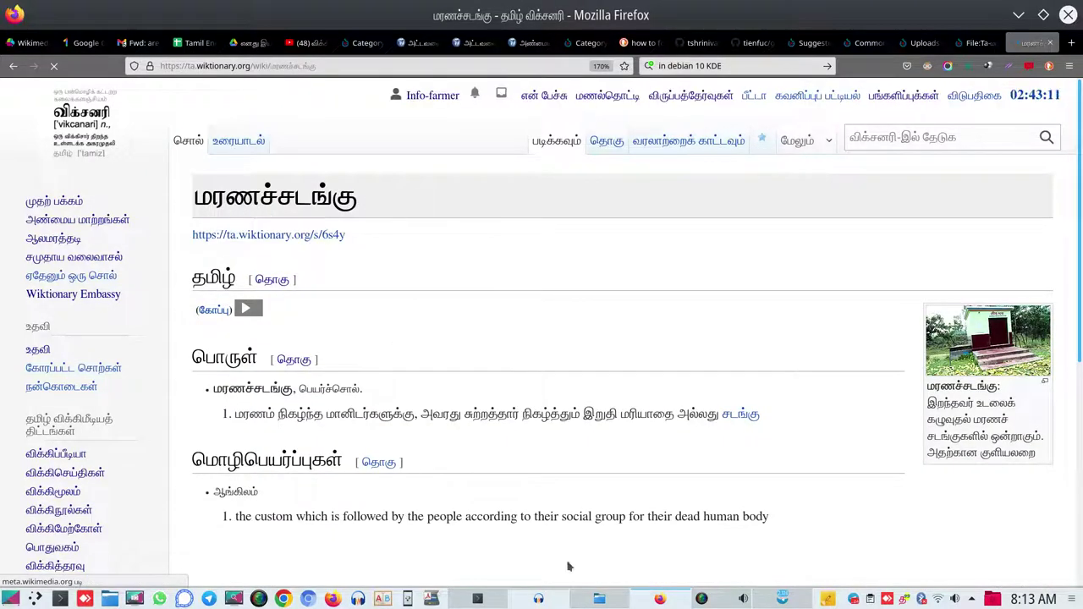
# - Switch back to Audacity, check the spelling of the Tamil word in the export file name, and save the file
pyautogui.click(546, 600)
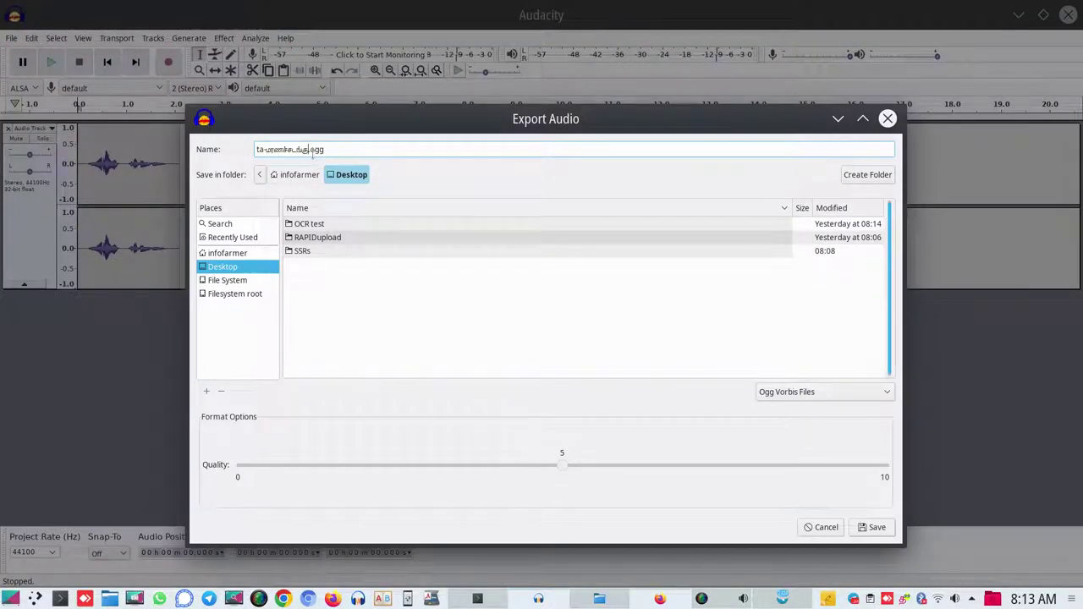
pyautogui.click(310, 149)
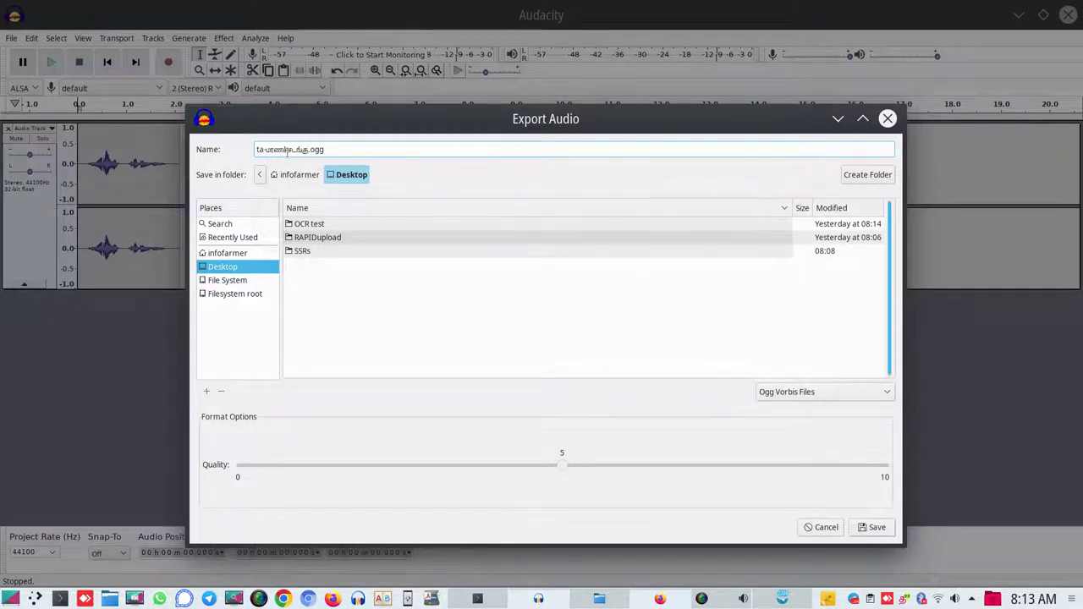
pyautogui.write('க்கி')
pyautogui.write('ட')
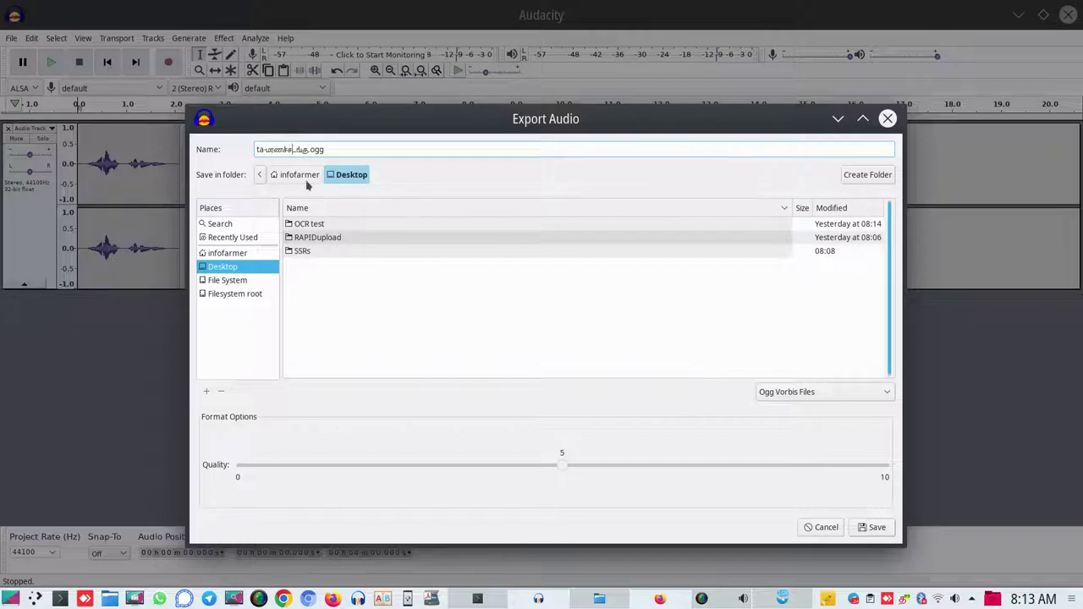
pyautogui.write('க')
pyautogui.press('BackSpace')
pyautogui.write('ட')
pyautogui.write('ட')
pyautogui.write('உ')
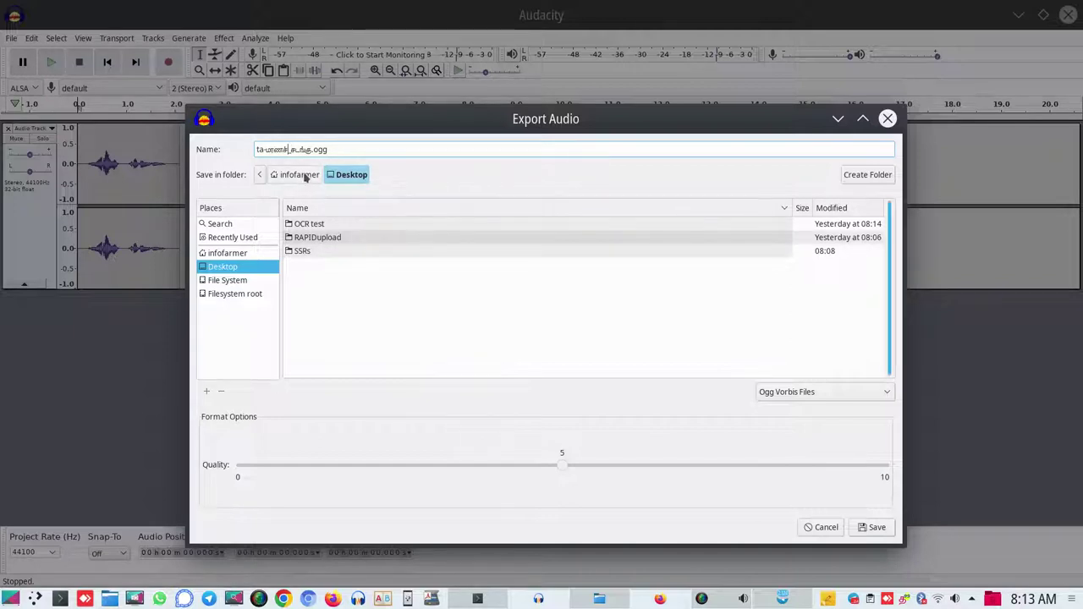
pyautogui.press('BackSpace')
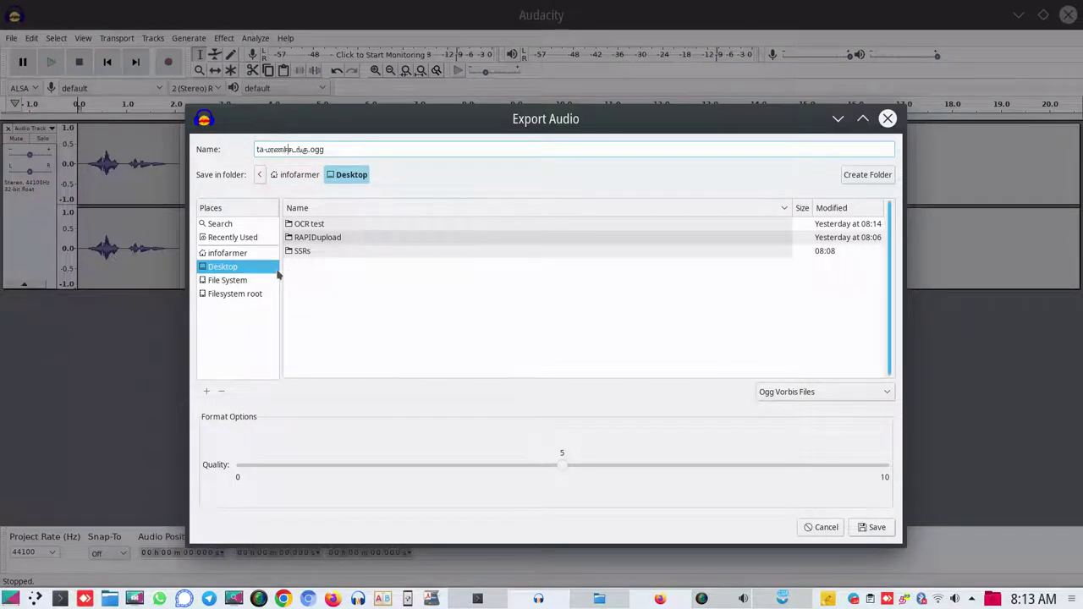
pyautogui.click(884, 529)
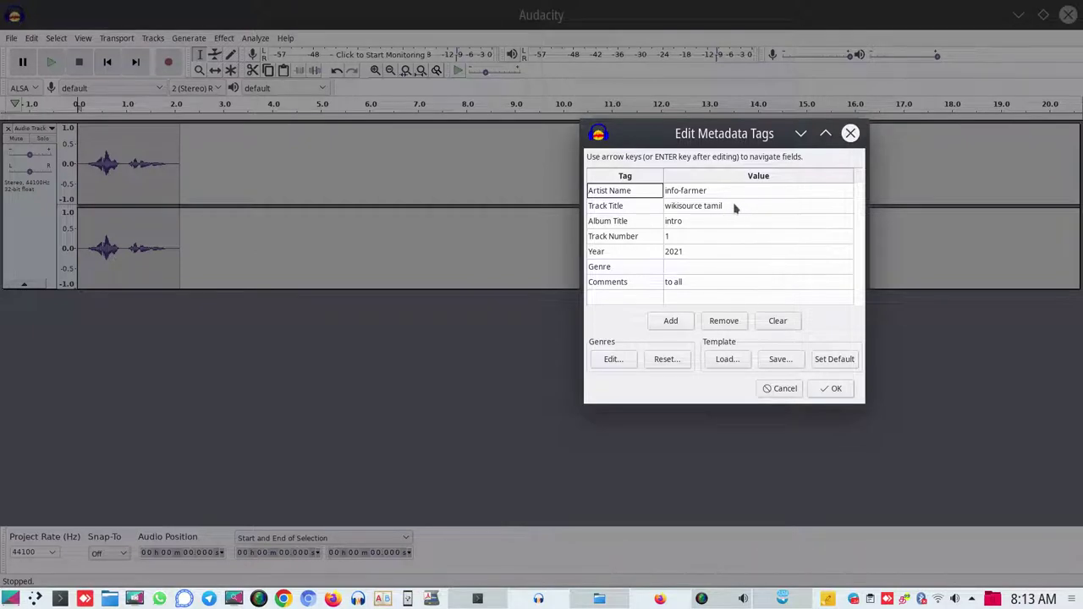
# - Change the Track Title metadata tag to "wiktionary Tamil"
pyautogui.click(702, 210)
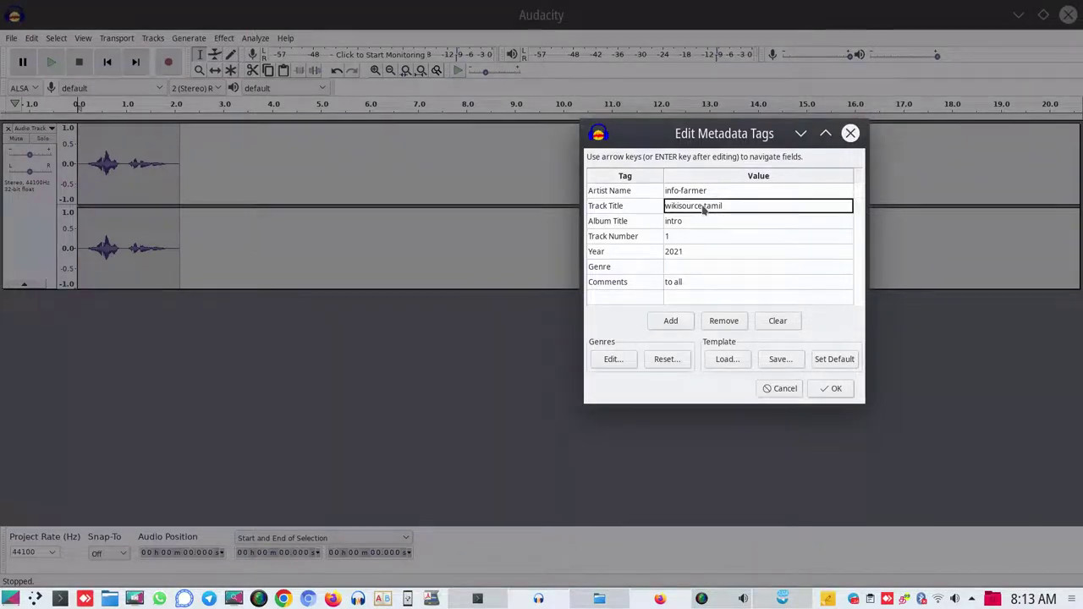
pyautogui.tripleClick(702, 210)
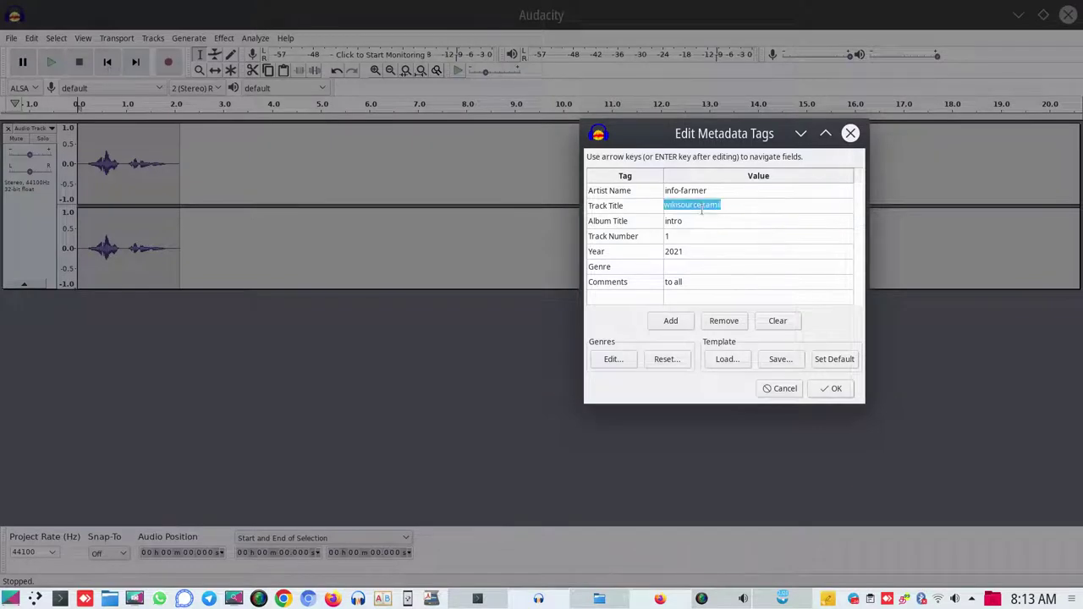
pyautogui.click(702, 210)
pyautogui.press('BackSpace')
pyautogui.press('BackSpace')
pyautogui.press('BackSpace')
pyautogui.press('BackSpace')
pyautogui.press('BackSpace')
pyautogui.press('BackSpace')
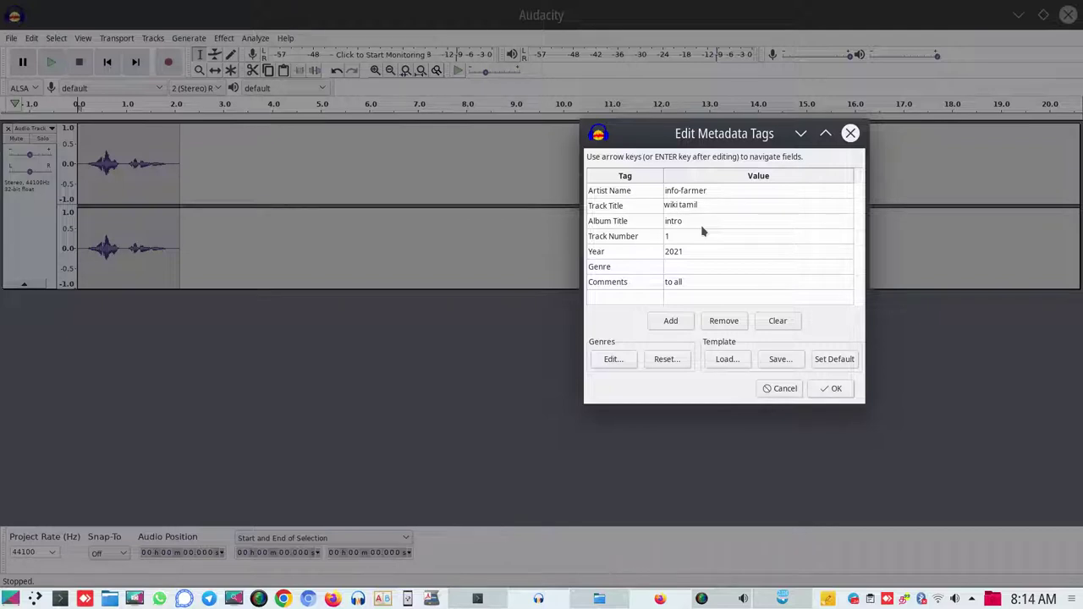
pyautogui.press('BackSpace')
pyautogui.write('i')
pyautogui.press('BackSpace')
pyautogui.write('tionary')
pyautogui.press('Delete')
pyautogui.write('T')
# - Open KMagnifier beside the metadata dialog and set the Album Title tag to "மரணச்சடங்கு"
pyautogui.moveTo(186, 599)
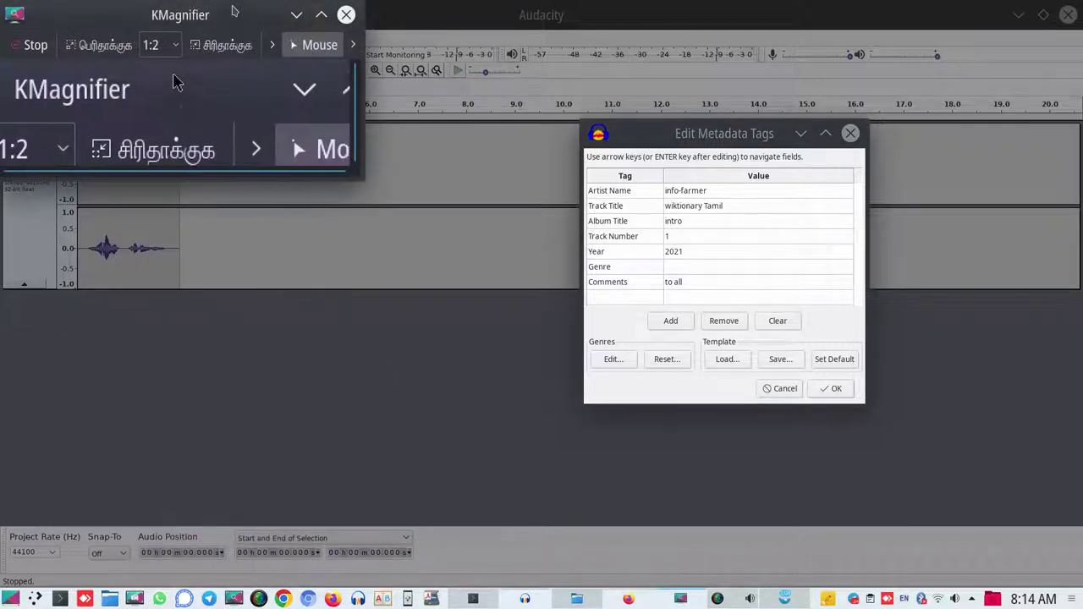
pyautogui.moveTo(235, 9); pyautogui.dragTo(377, 243)
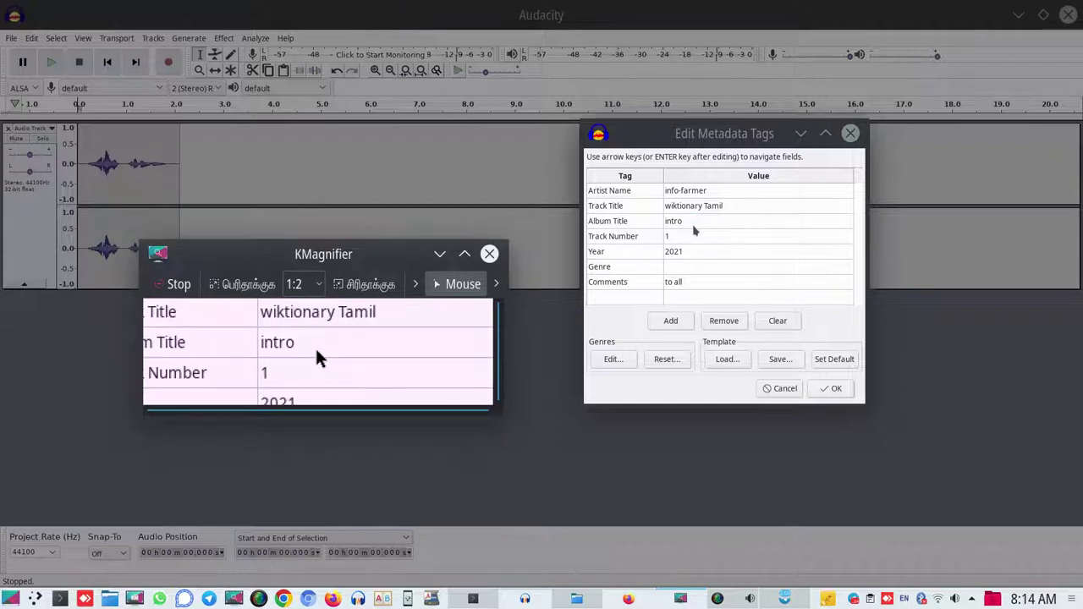
pyautogui.click(693, 225)
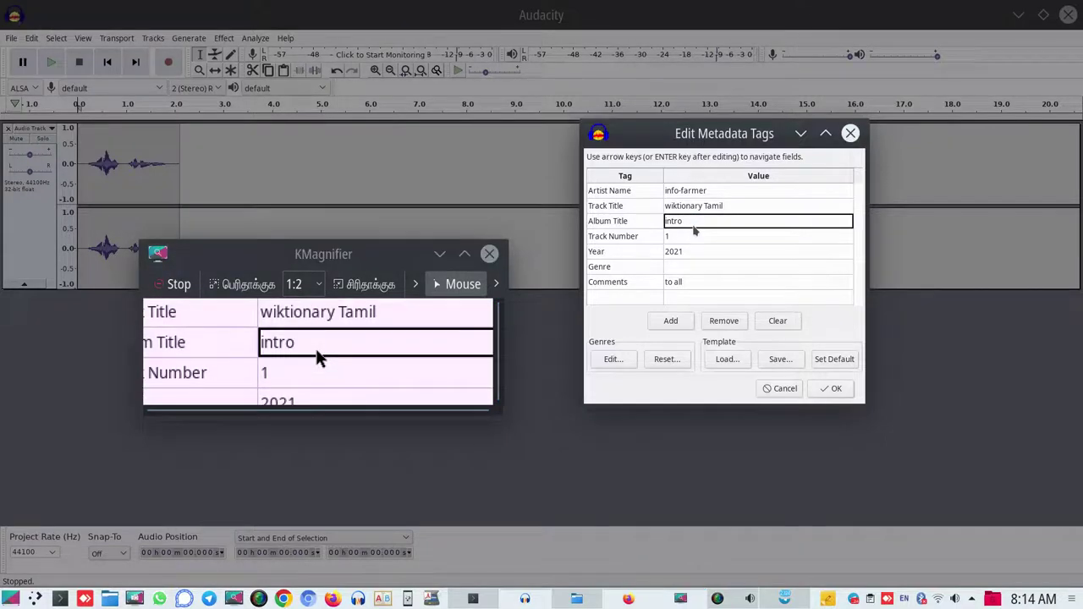
pyautogui.hotkey('ctrl', 'a')
pyautogui.press('BackSpace')
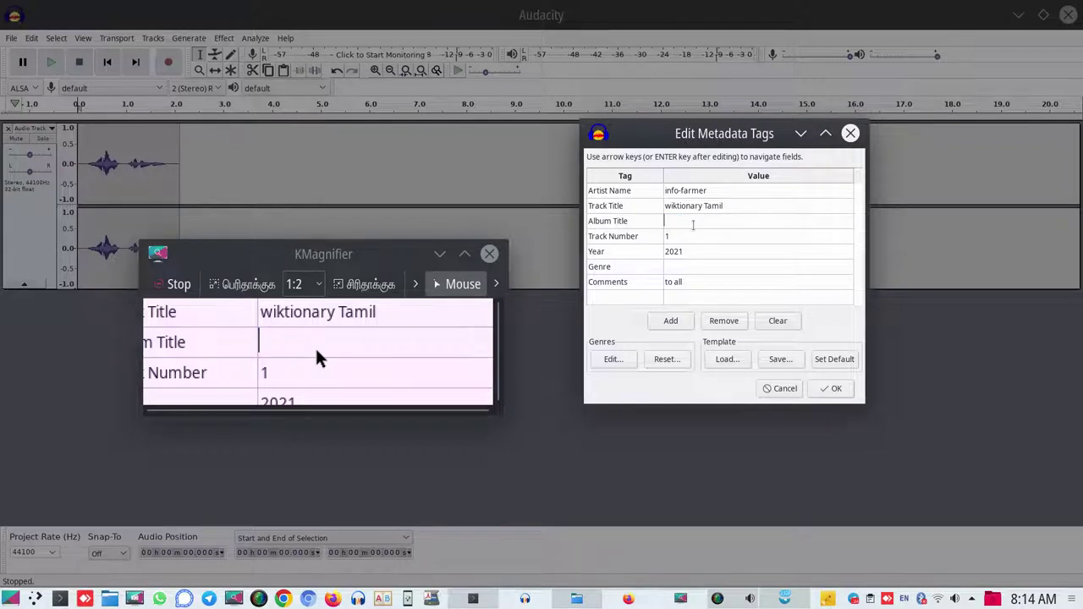
pyautogui.write('மரண')
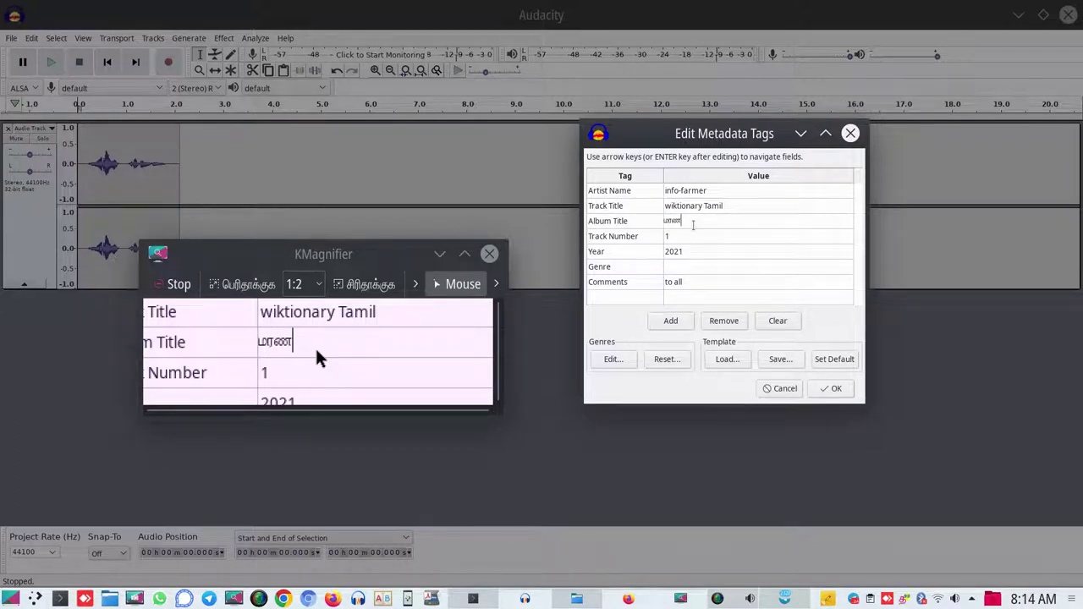
pyautogui.write('ச்சடங்கு')
pyautogui.press('Return')
# - Set the Year metadata tag to 2022
pyautogui.click(682, 253)
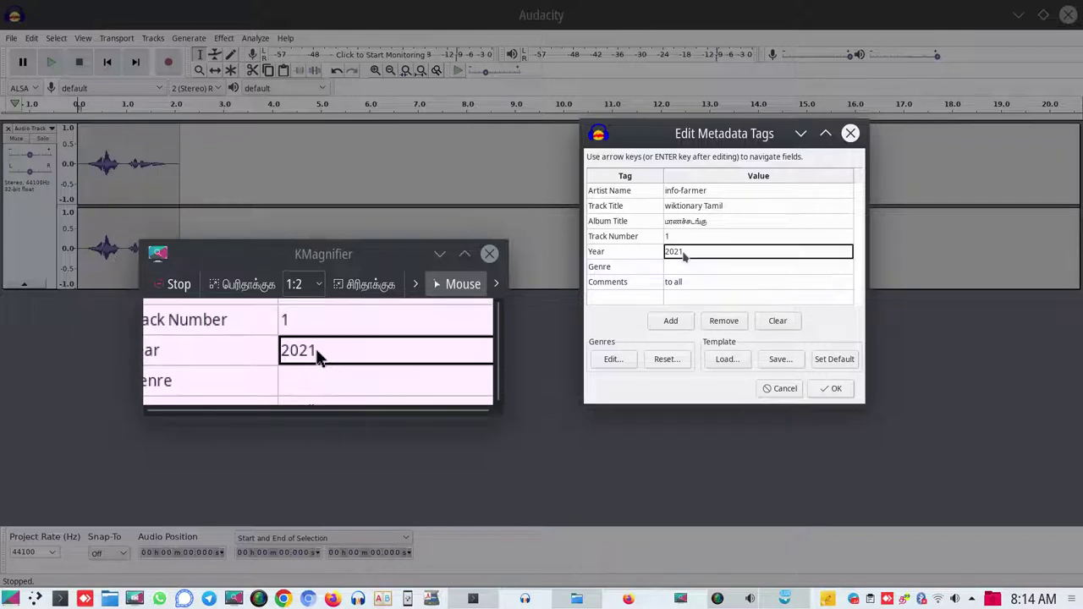
pyautogui.write('2')
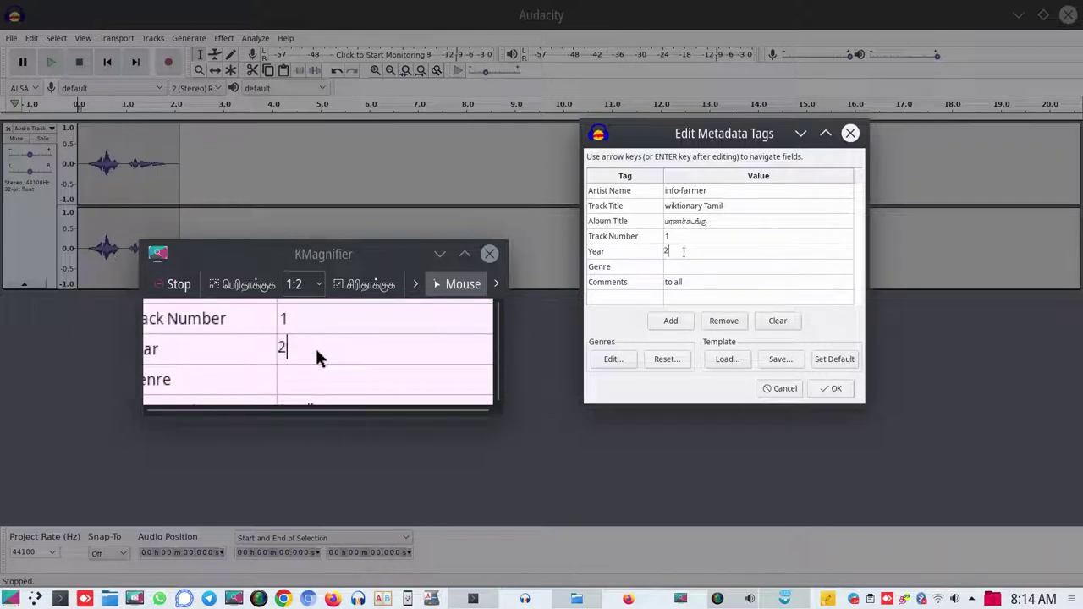
pyautogui.write('022')
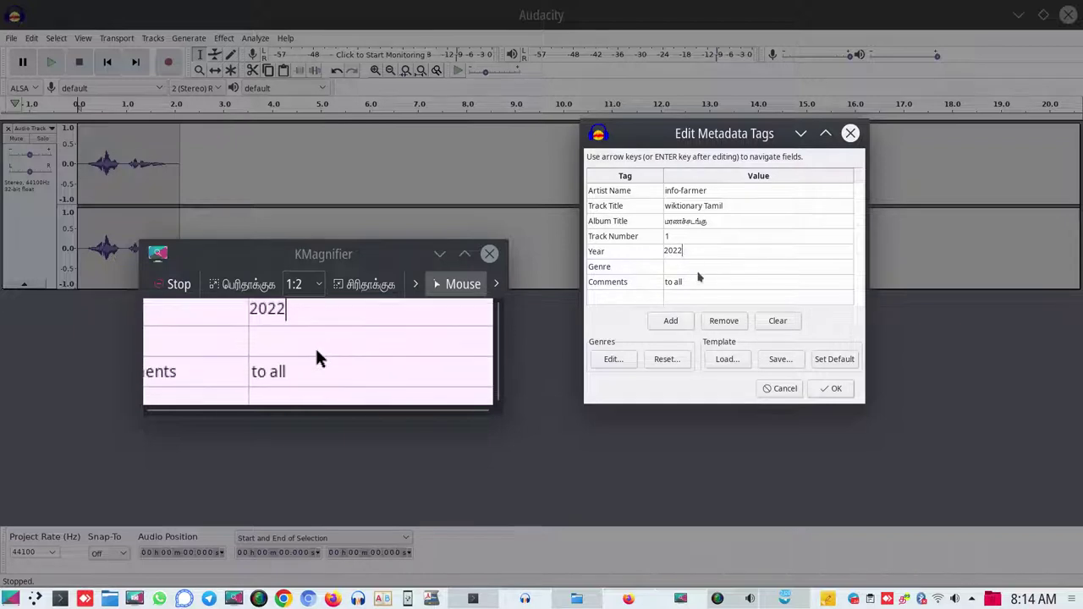
# - Set the Comments tag to "ஒலிப்பு" and accept the metadata to complete the OGG export
pyautogui.click(688, 283)
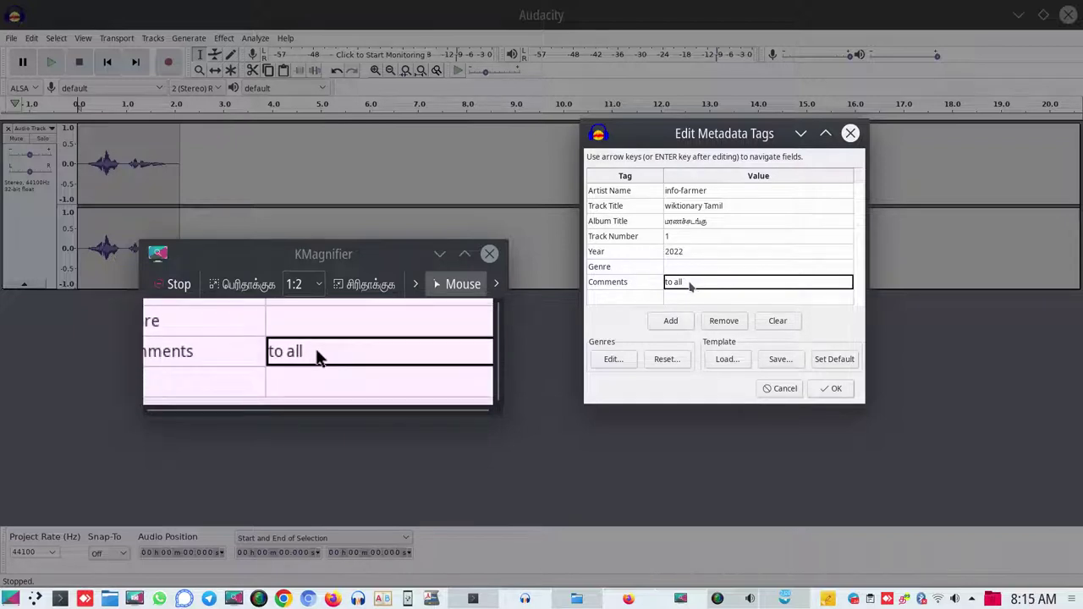
pyautogui.tripleClick(691, 279)
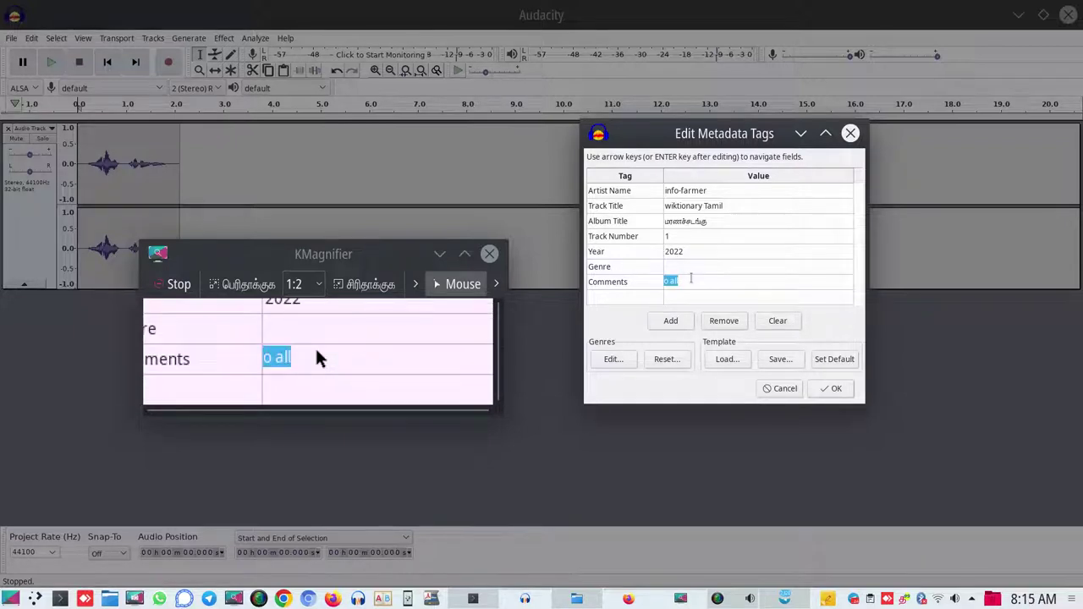
pyautogui.write('ஒலிப்பு')
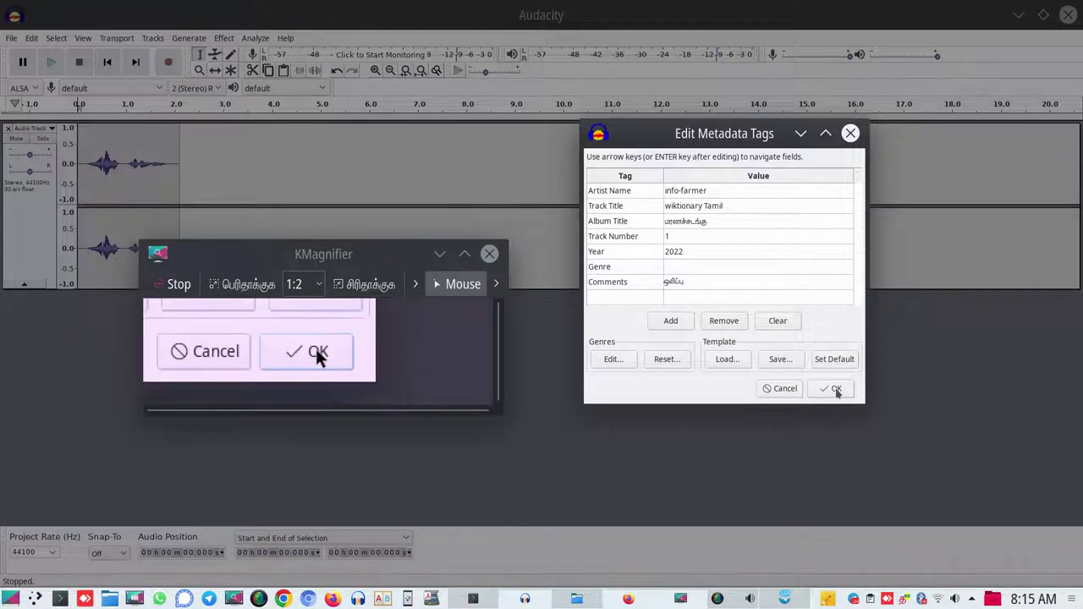
pyautogui.click(836, 388)
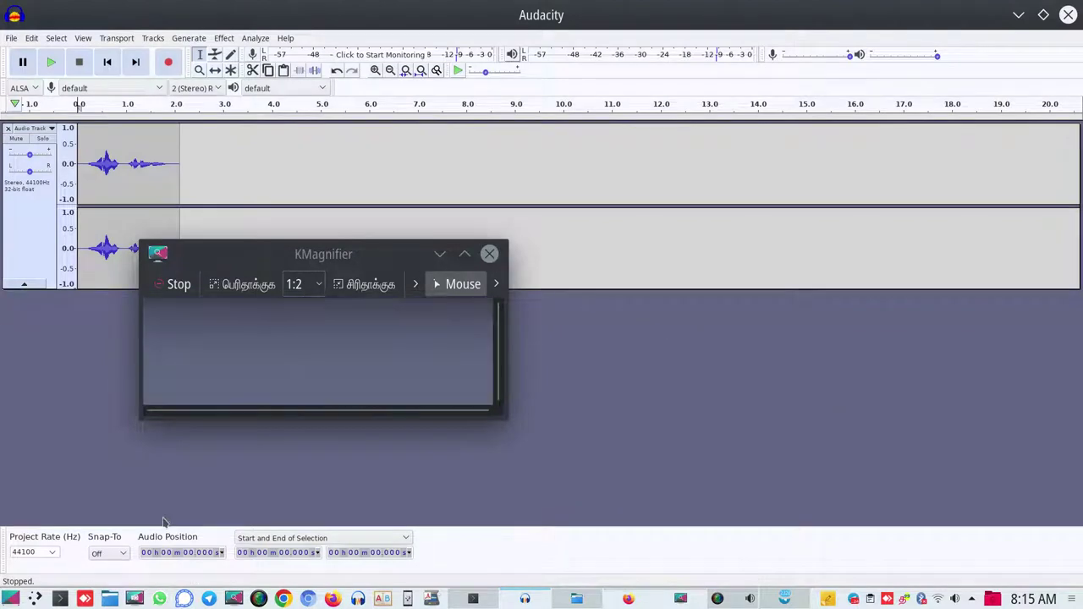
# - Move the exported "ta-மரணச்சடங்கு" file to an empty area of the desktop, and switch to the word's Wiktionary page in Firefox
pyautogui.click(11, 598)
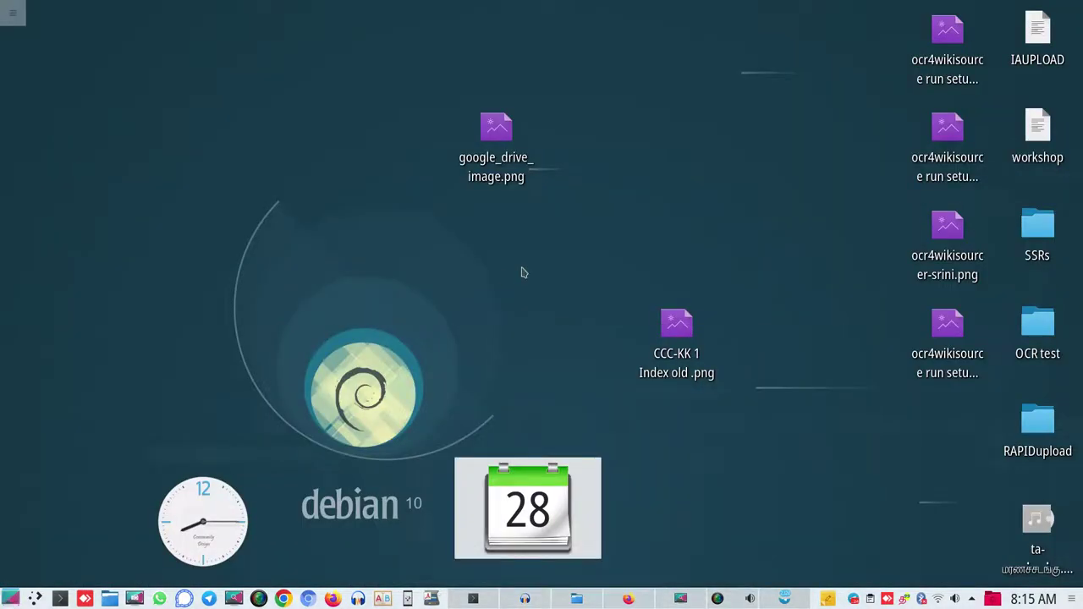
pyautogui.moveTo(1039, 518); pyautogui.dragTo(225, 156)
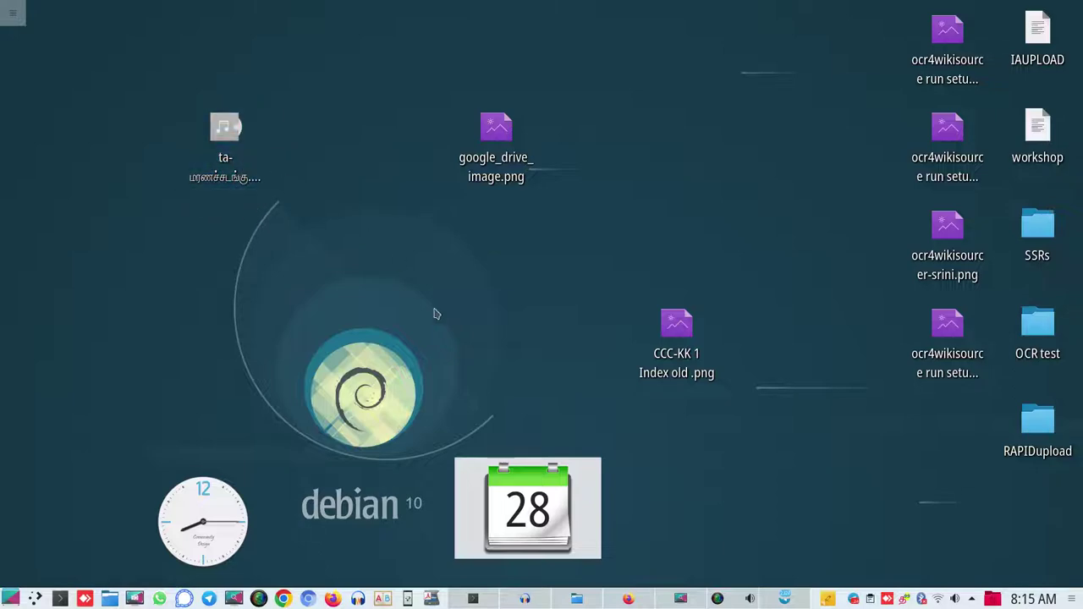
pyautogui.click(628, 598)
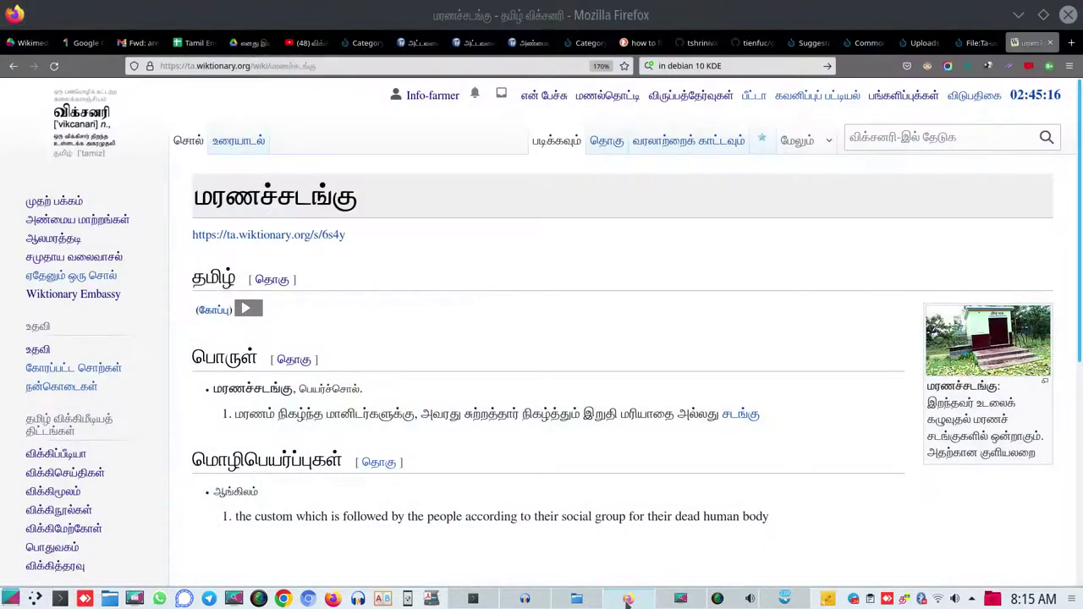
pyautogui.click(626, 598)
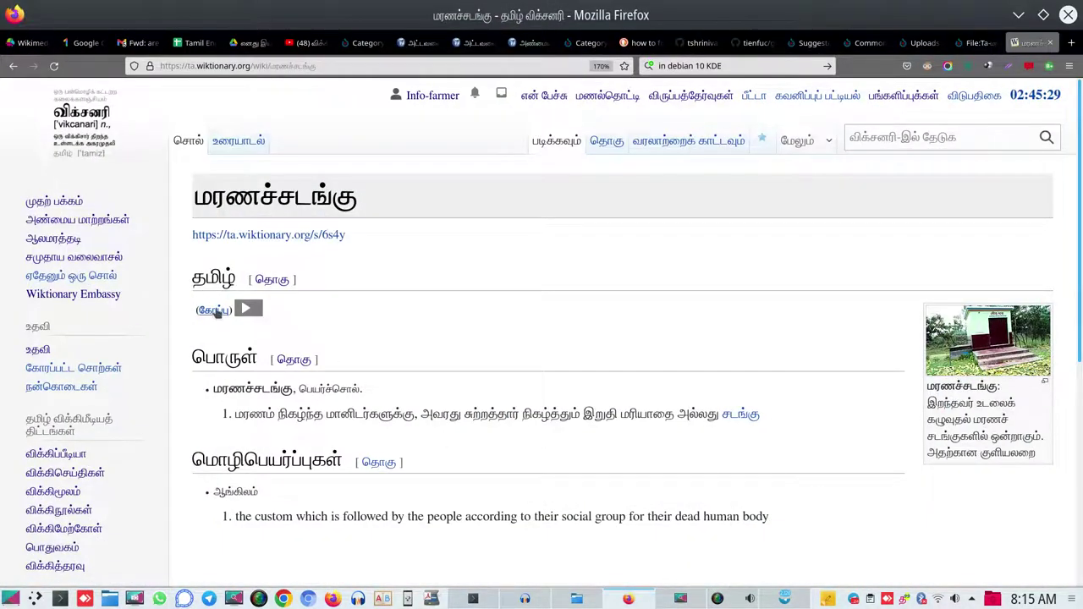
# - Open the pronunciation file's Wikimedia Commons page from the Wiktionary entry, and bring up the form for uploading a new version
pyautogui.click(217, 311)
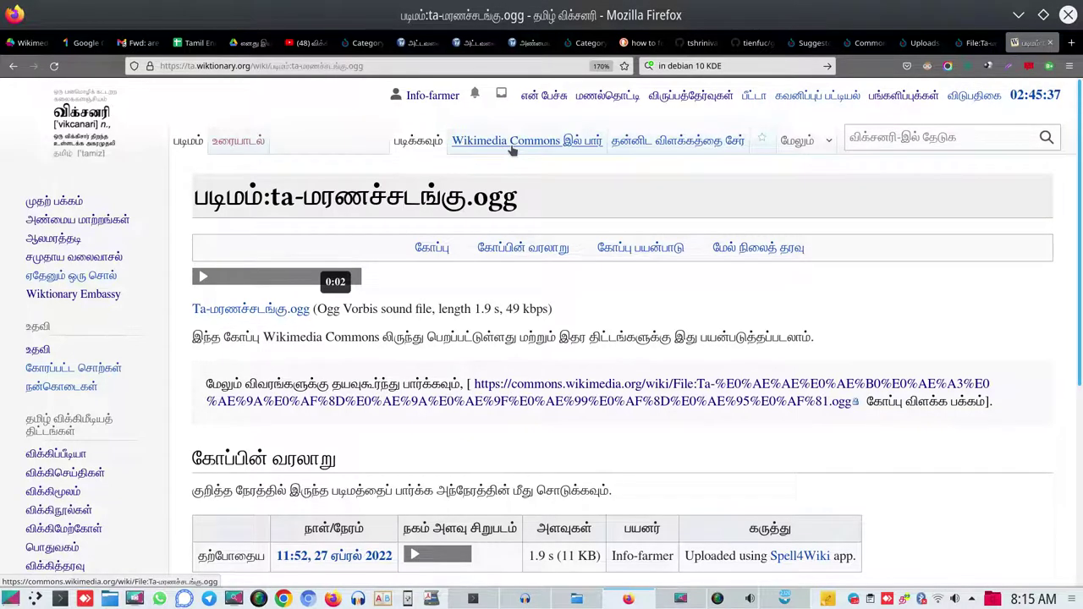
pyautogui.click(511, 144)
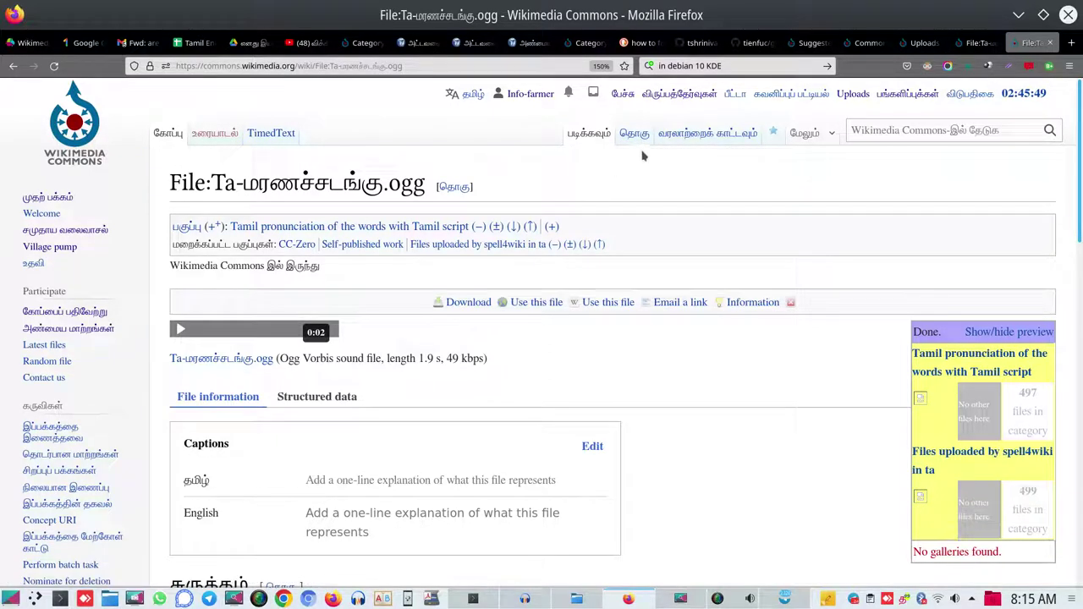
pyautogui.moveTo(635, 138)
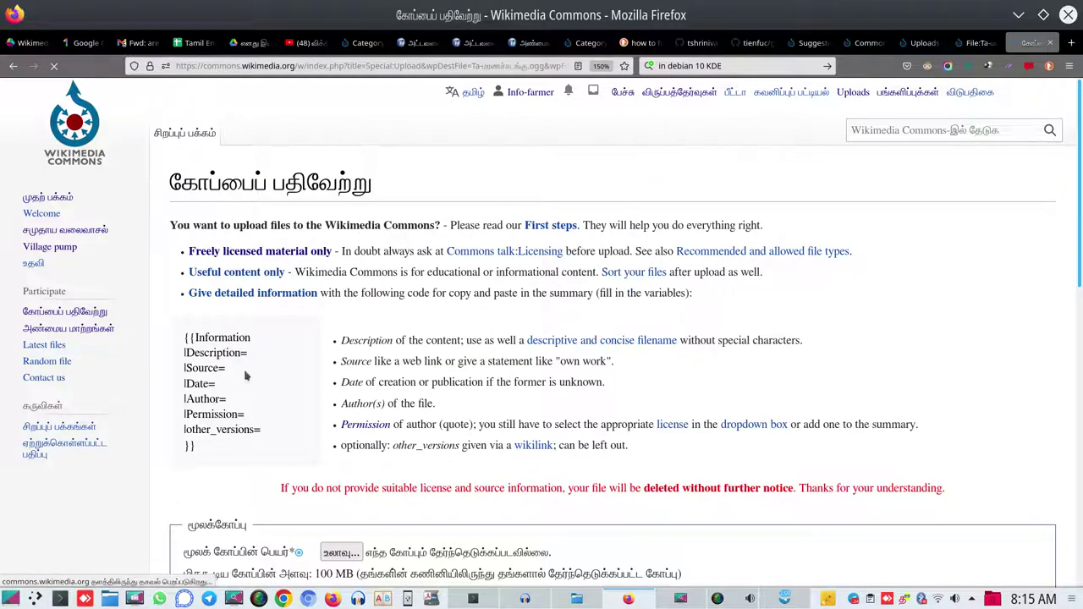
# - Choose "ta-மரணச்சடங்கு.ogg" from the Desktop folder as the source file for the upload
pyautogui.scroll(-5, 242, 377)
pyautogui.scroll(-5, 168, 388)
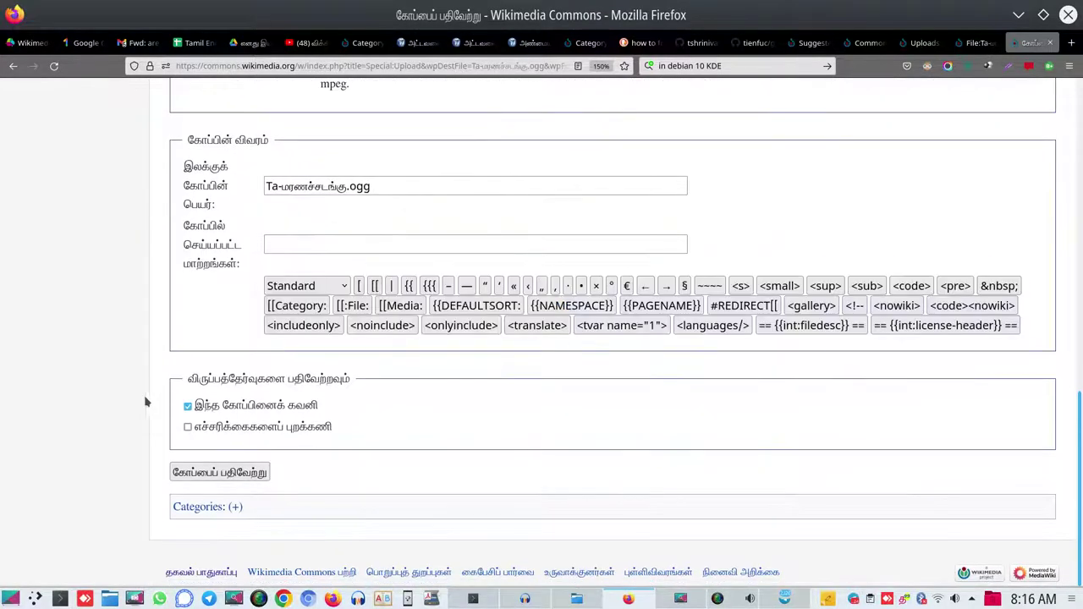
pyautogui.scroll(3, 351, 329)
pyautogui.scroll(2, 351, 329)
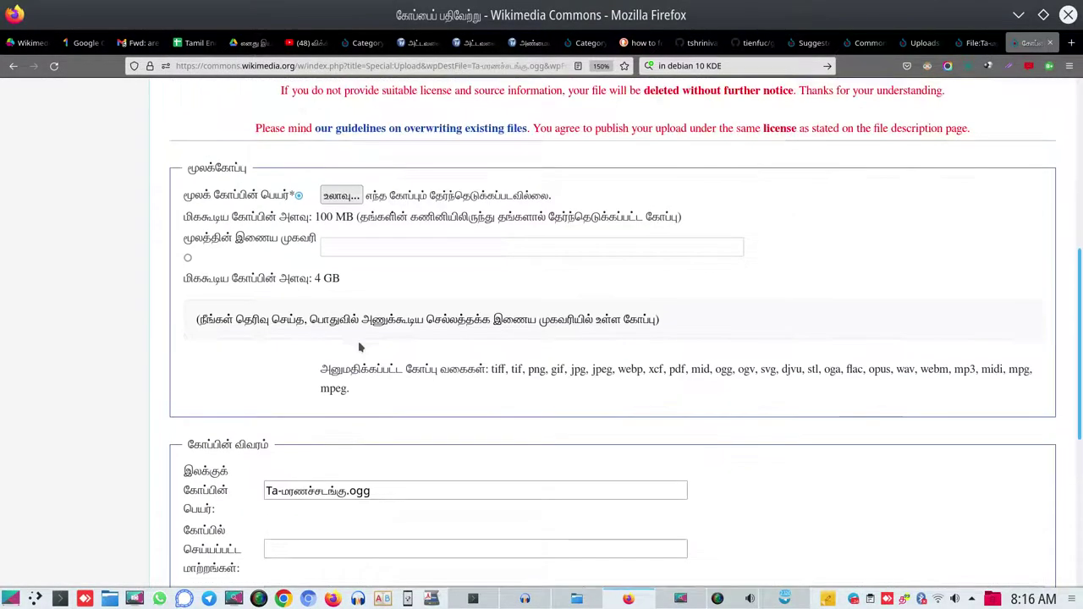
pyautogui.click(341, 195)
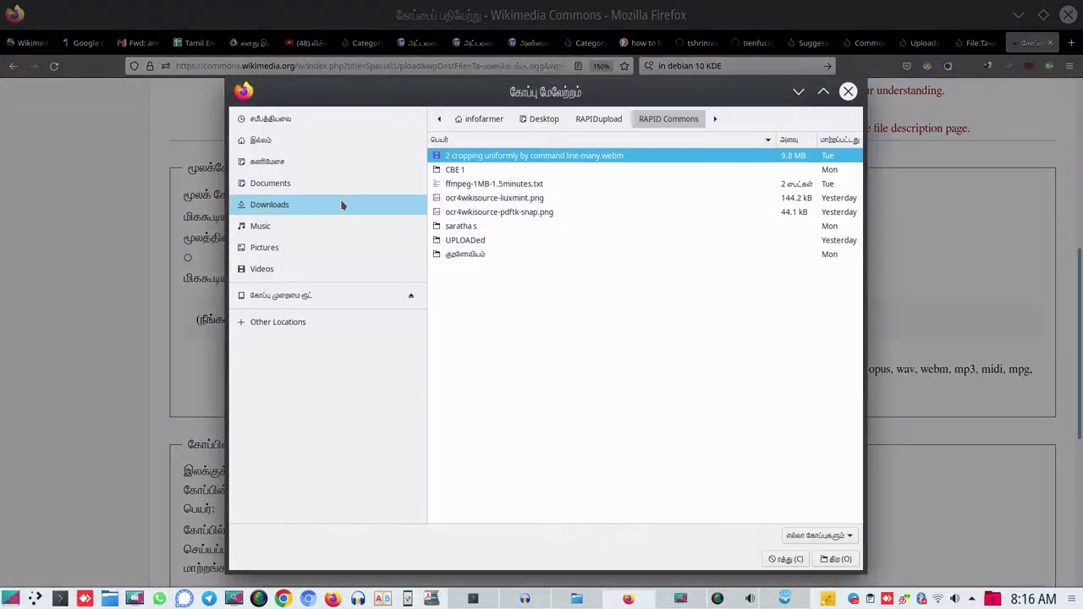
pyautogui.click(275, 166)
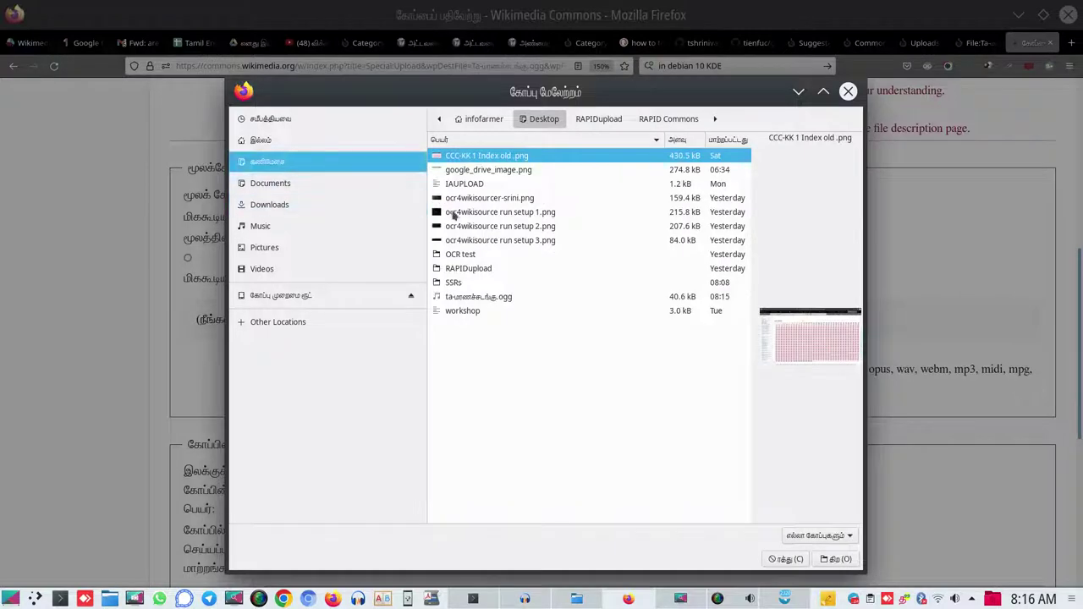
pyautogui.click(489, 298)
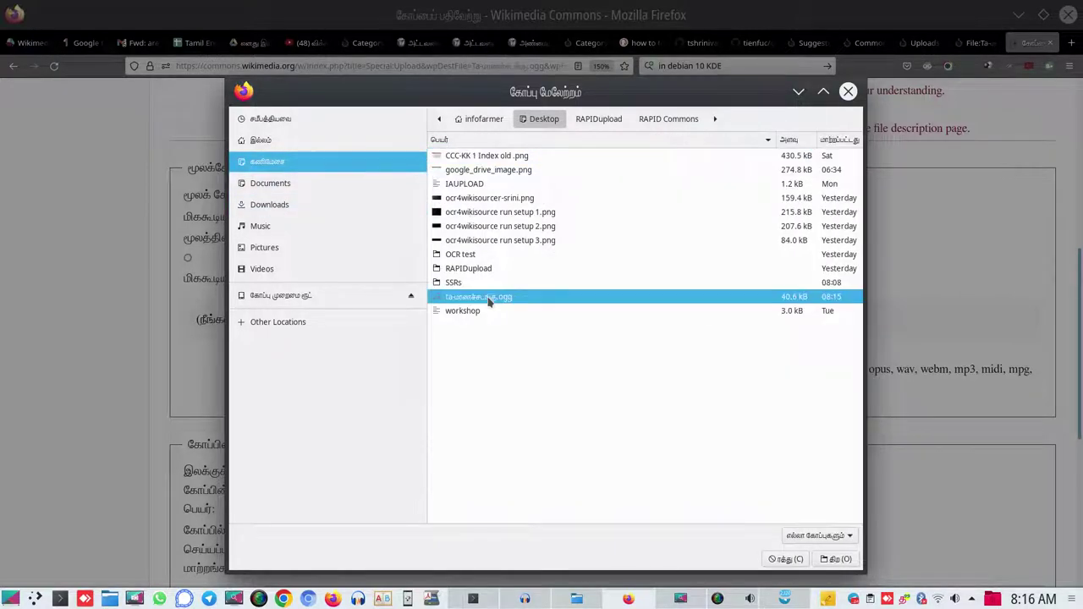
pyautogui.click(835, 559)
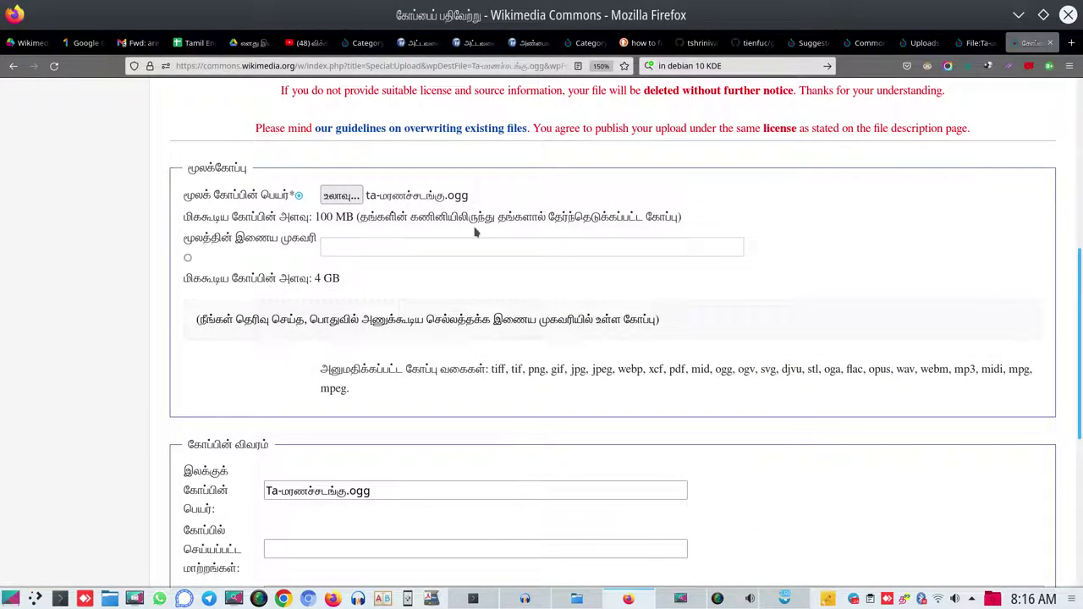
# - Bring up KMagnifier over the upload form, move it clear of the file name fields, and examine the file description section
pyautogui.click(272, 490)
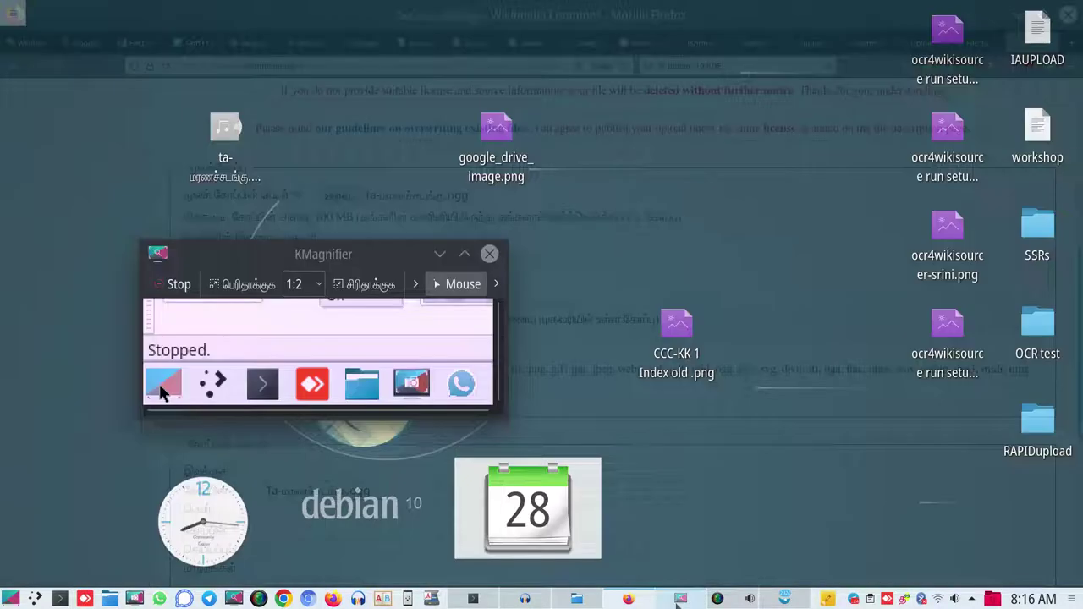
pyautogui.click(577, 598)
pyautogui.moveTo(305, 244); pyautogui.dragTo(753, 207)
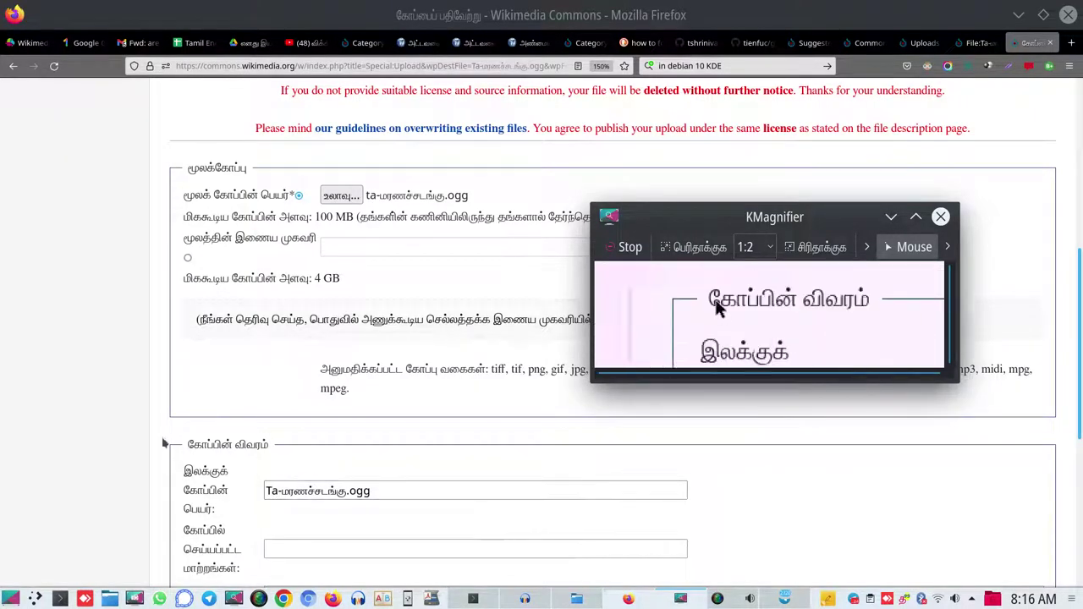
pyautogui.scroll(-5, 163, 443)
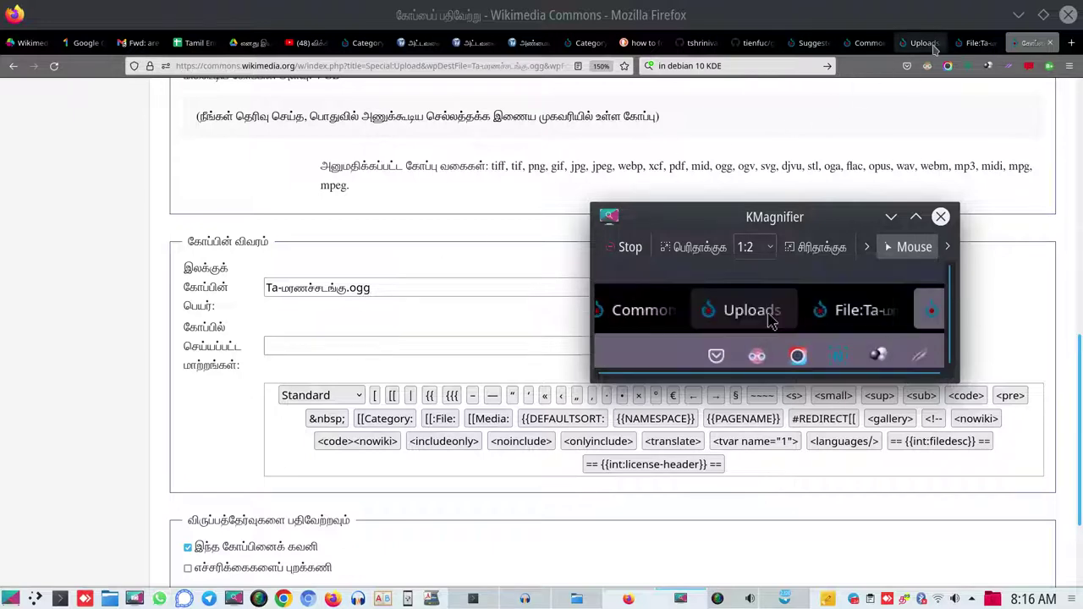
# - Review the existing Commons file page for "Ta-மரணச்சடங்கு.ogg", examining its file history, new-version upload link and licensing
pyautogui.click(974, 44)
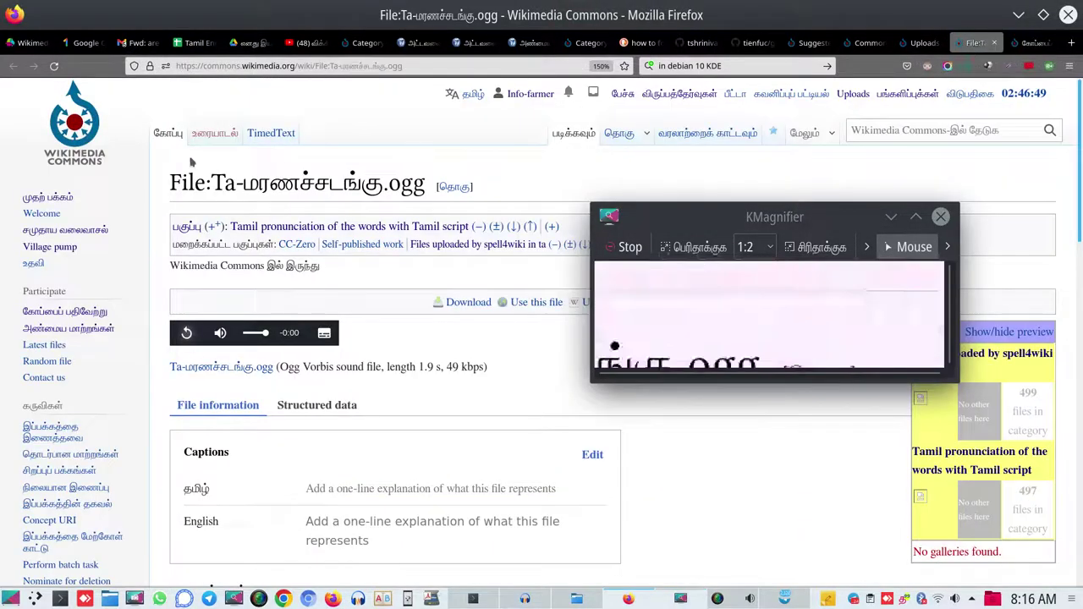
pyautogui.scroll(-10, 245, 259)
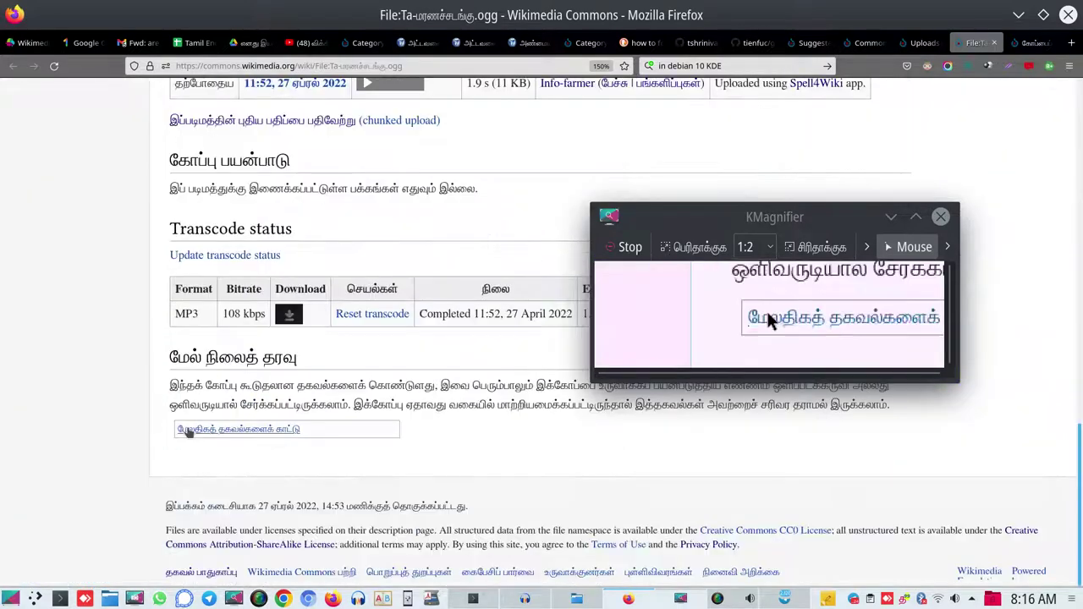
pyautogui.scroll(2, 241, 245)
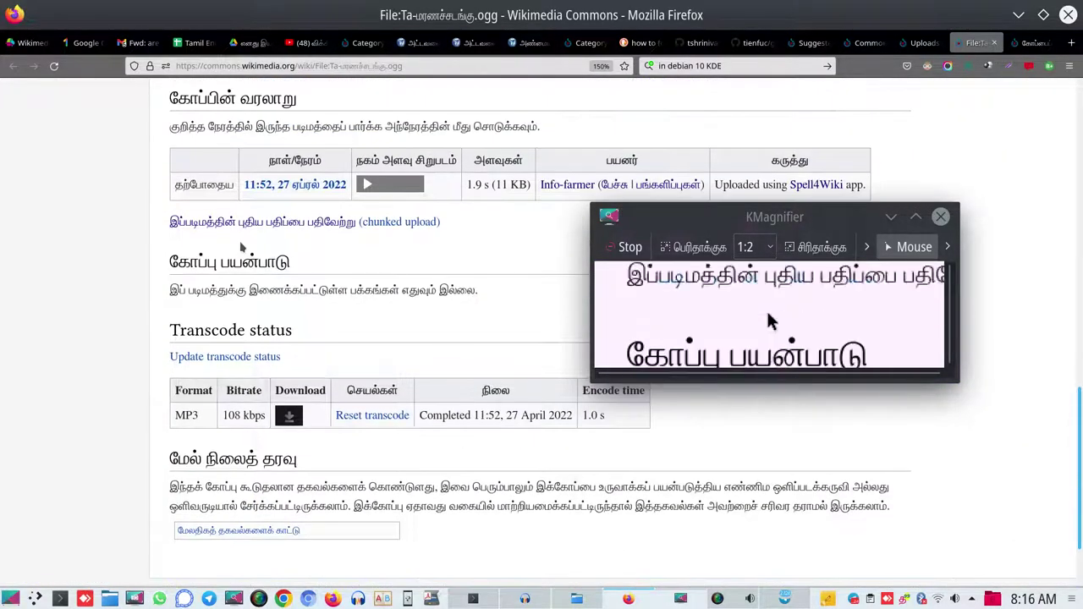
pyautogui.scroll(-2, 246, 428)
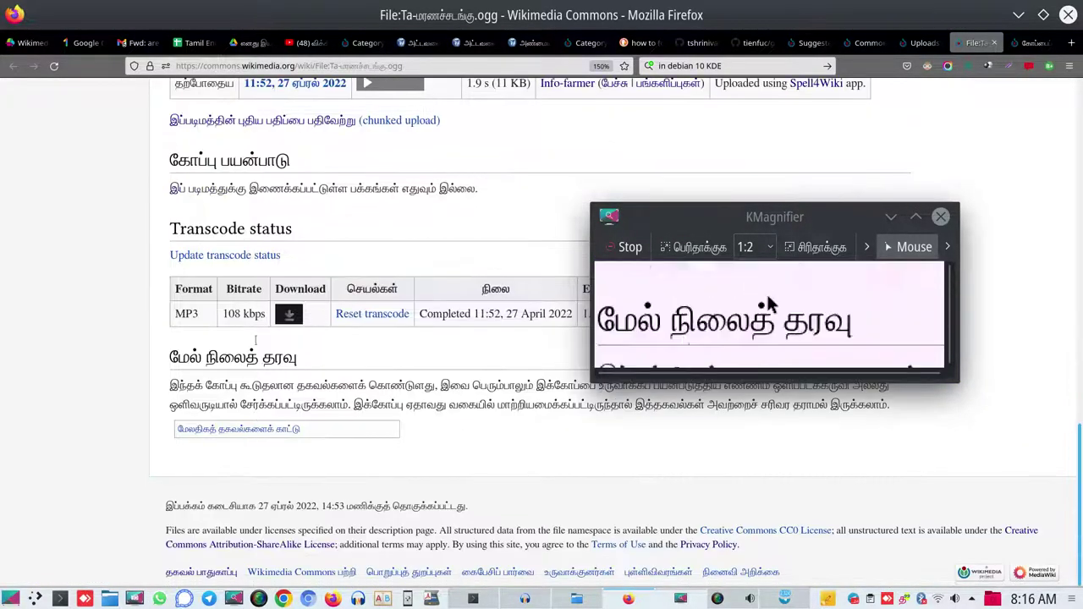
pyautogui.scroll(10, 287, 275)
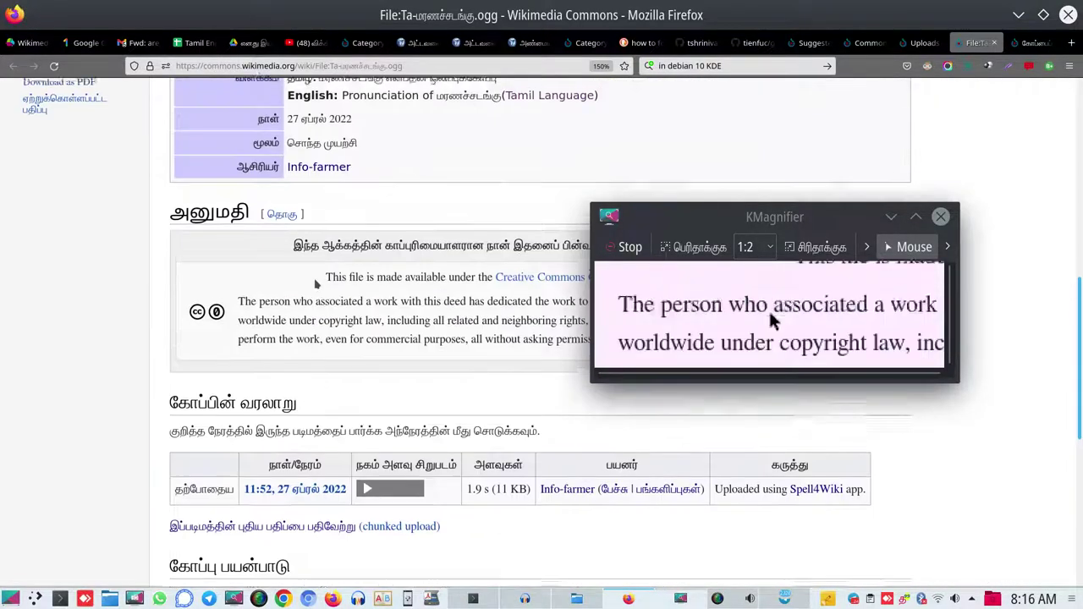
pyautogui.scroll(8, 321, 292)
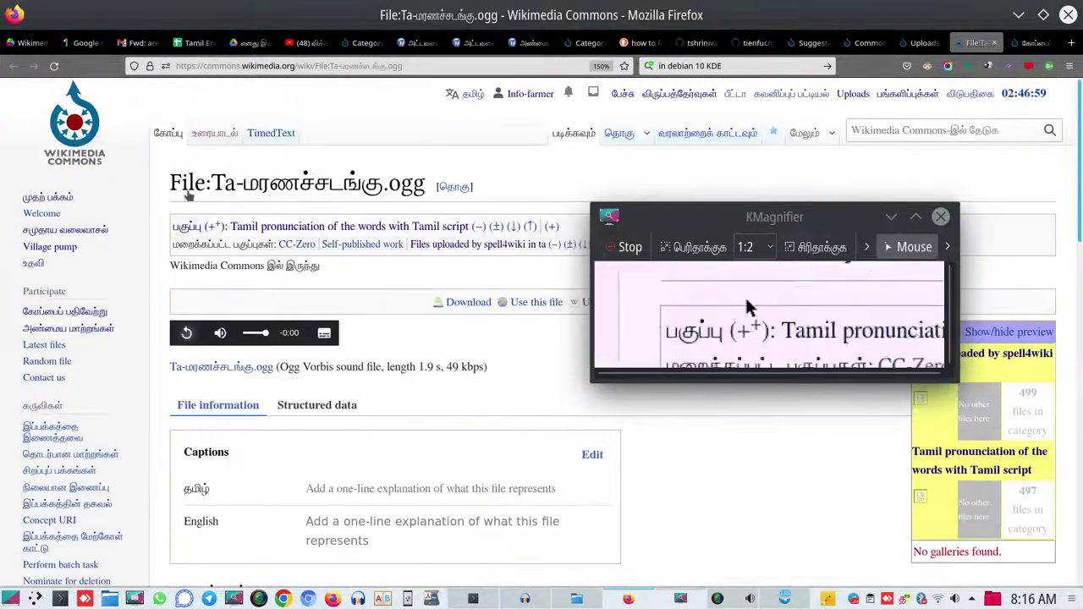
# - Back on the upload form, close KMagnifier, then upload the new version with the change summary "correct pronunciation"
pyautogui.click(1031, 49)
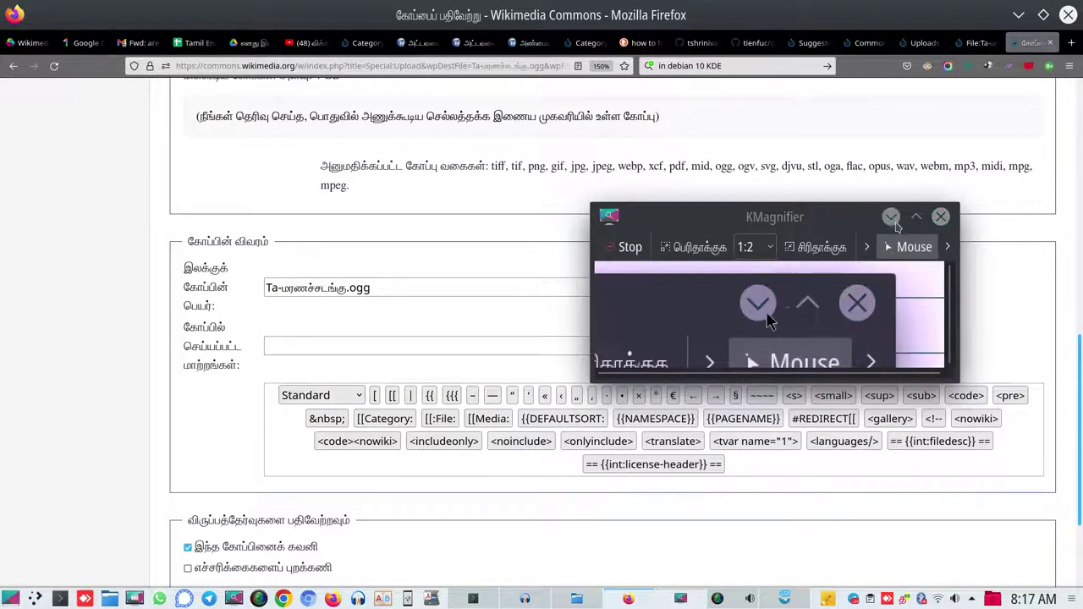
pyautogui.click(939, 218)
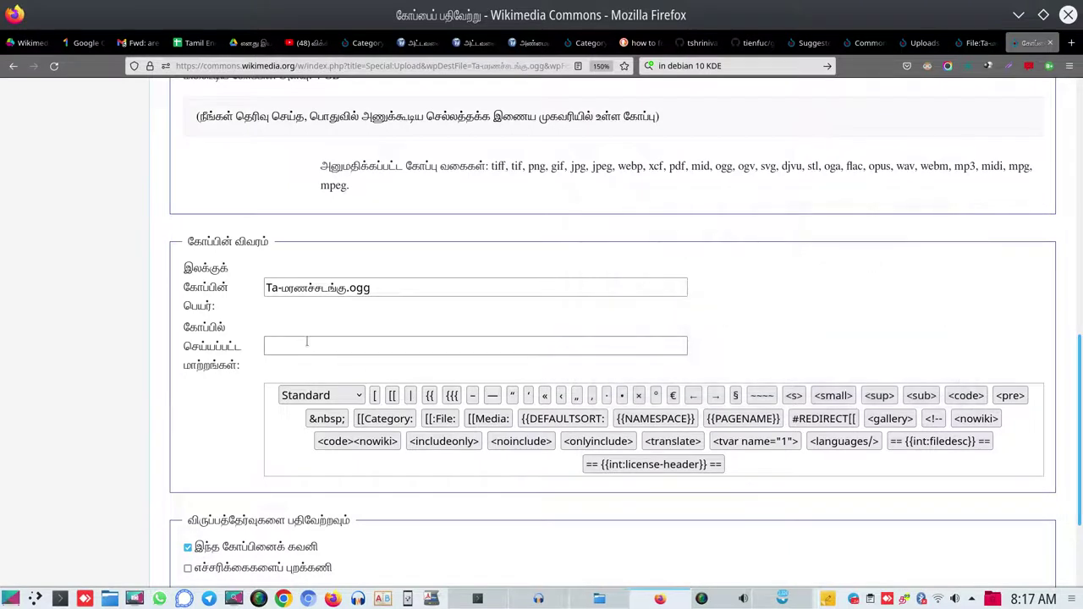
pyautogui.click(301, 344)
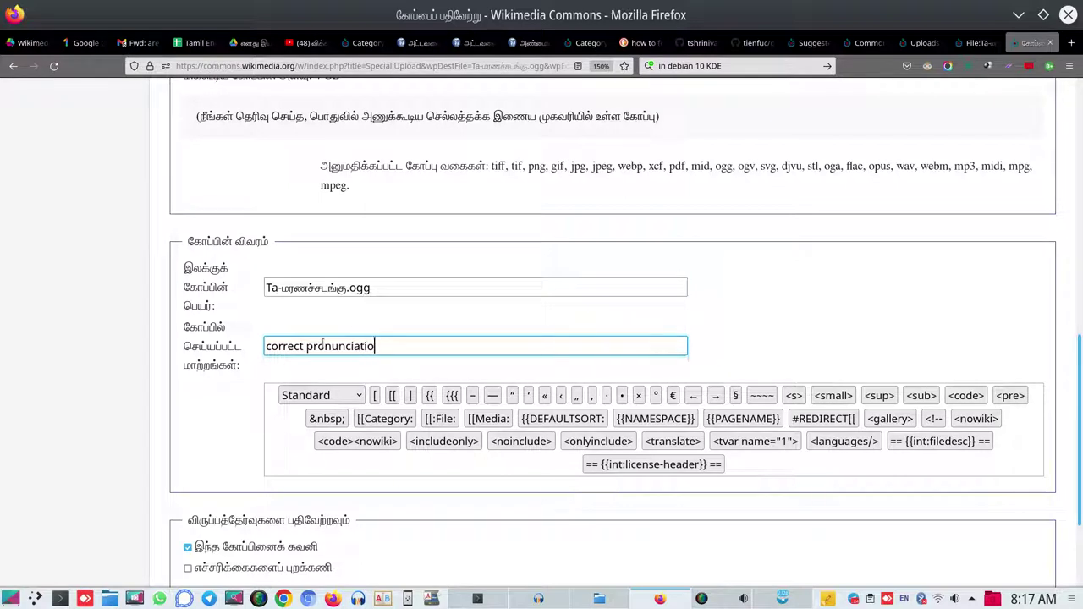
pyautogui.write('n')
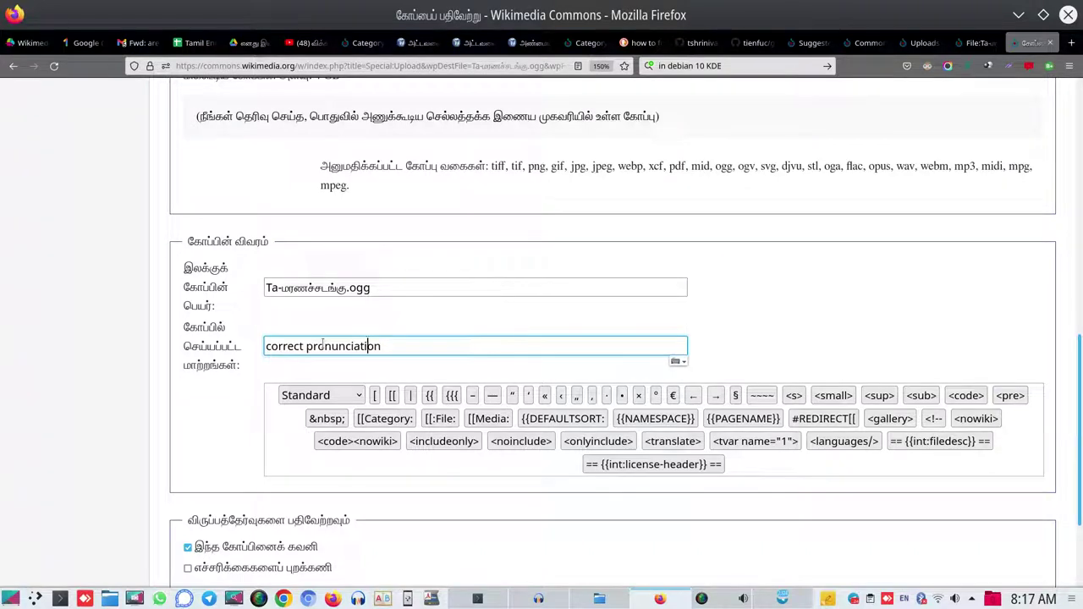
pyautogui.press('Home')
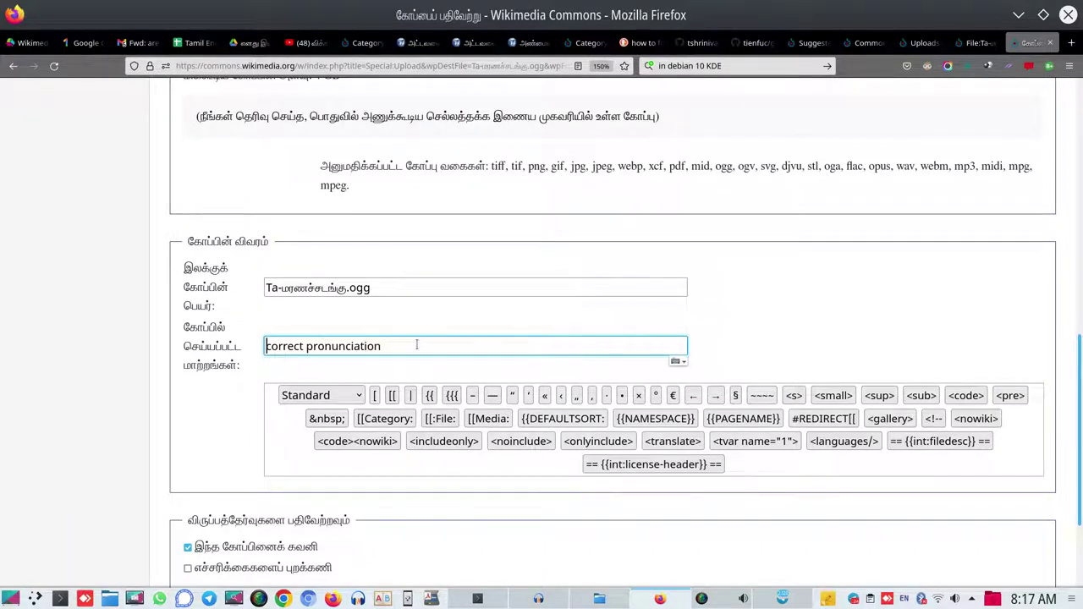
pyautogui.scroll(-3, 380, 433)
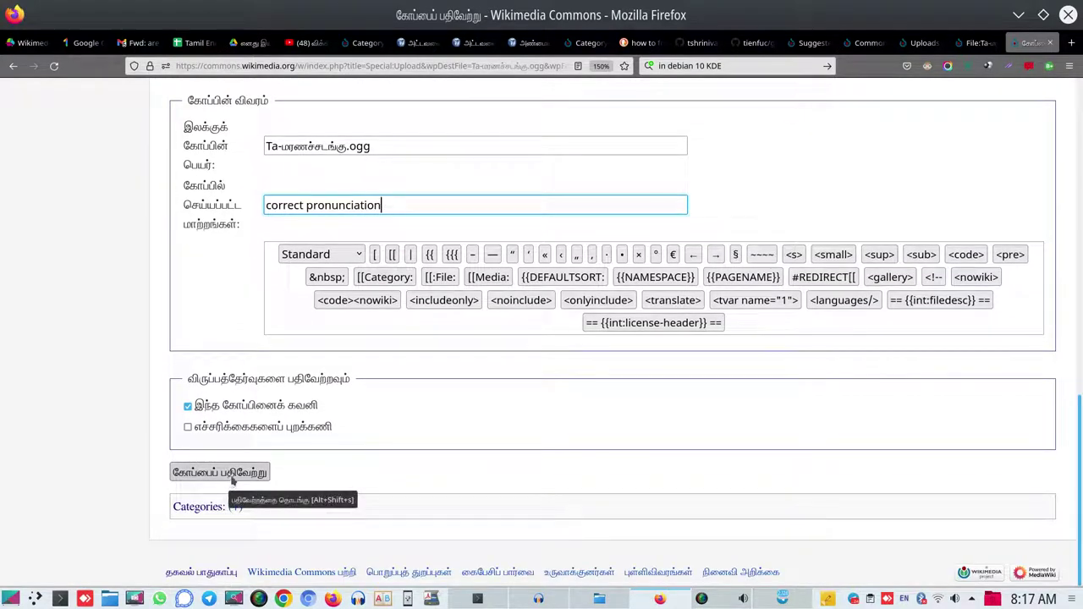
pyautogui.click(231, 480)
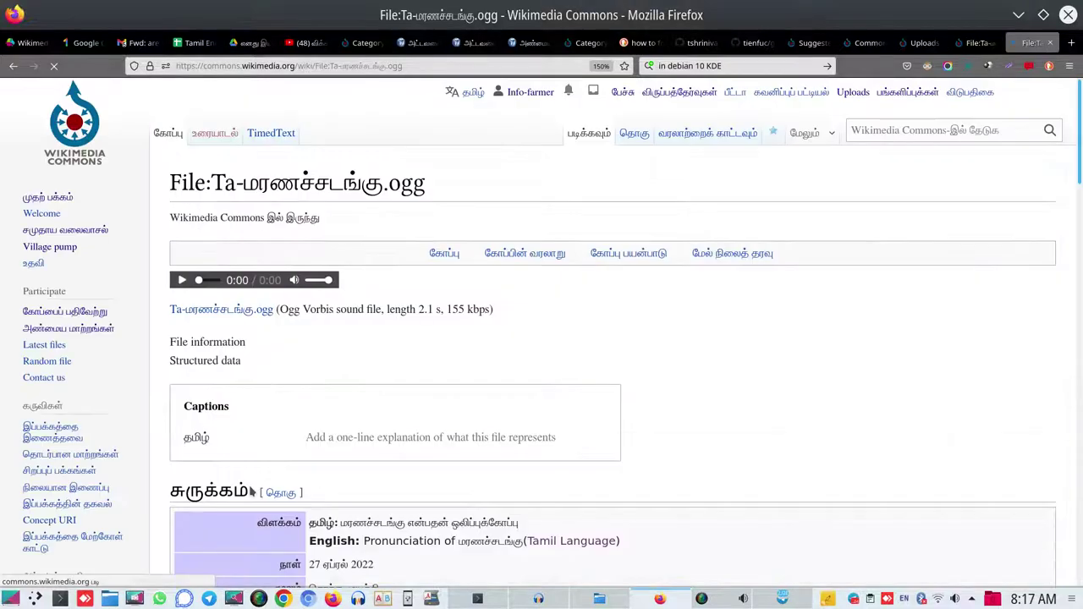
# - Search Wikimedia Commons for "commons:spe" and open the suggested Commons:Spell4Wiki page
pyautogui.click(874, 130)
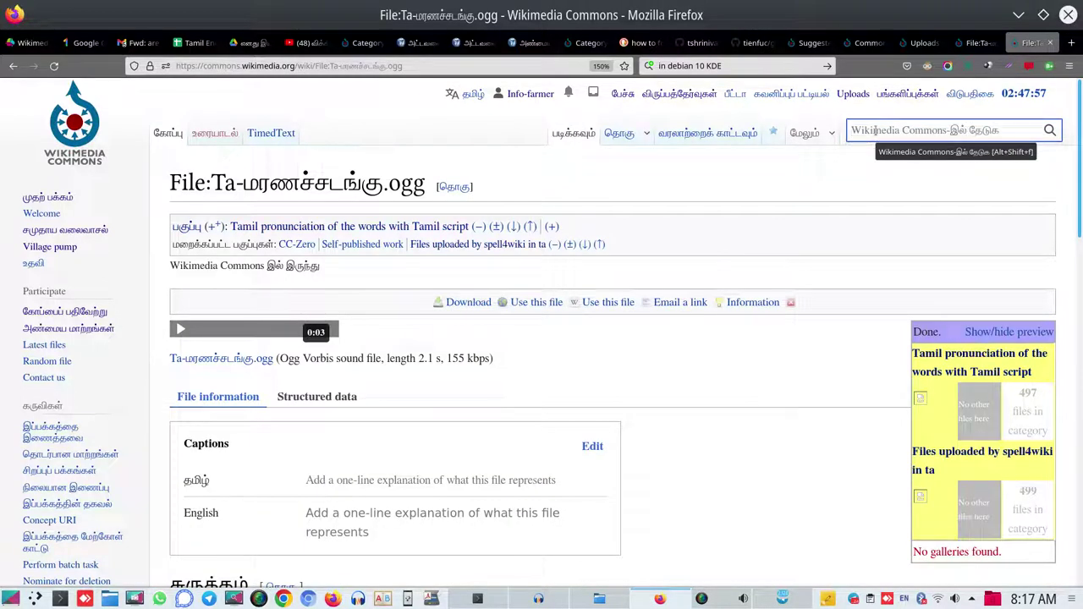
pyautogui.write('v')
pyautogui.press('BackSpace')
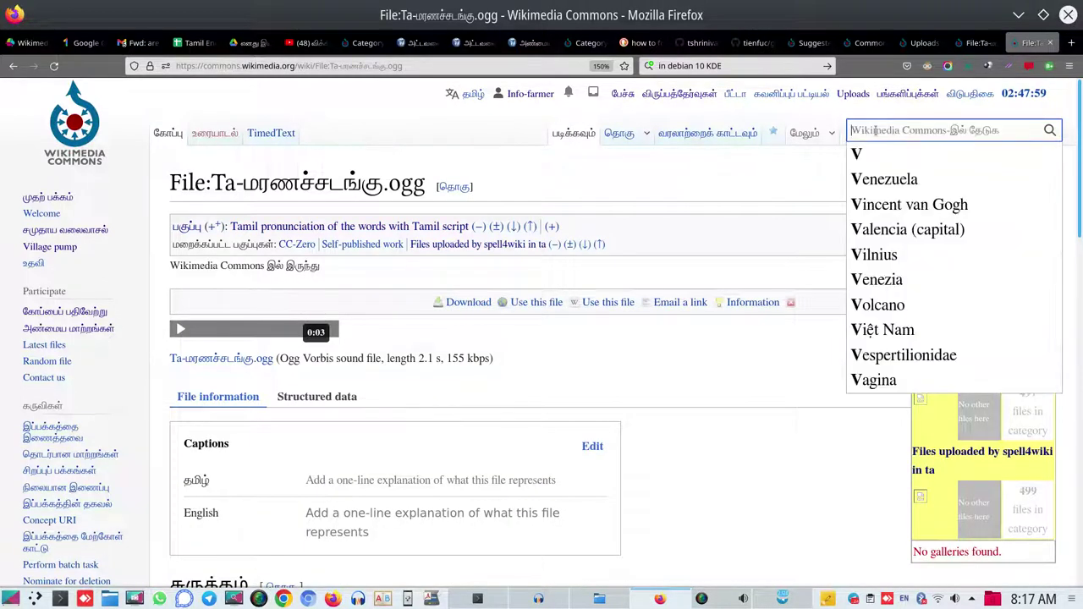
pyautogui.write('e')
pyautogui.write('ommons:')
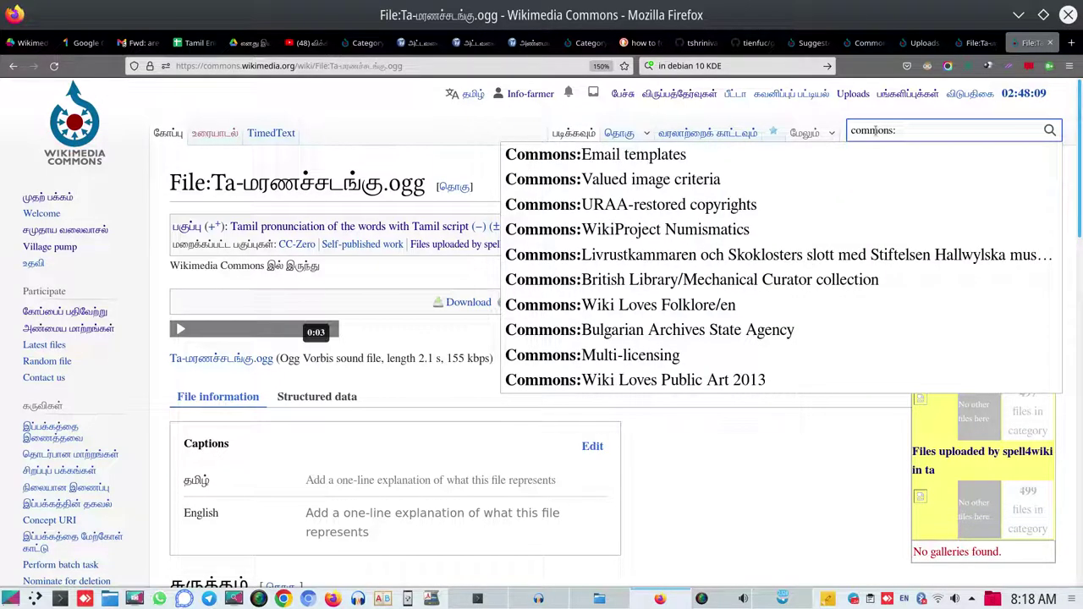
pyautogui.write('pe')
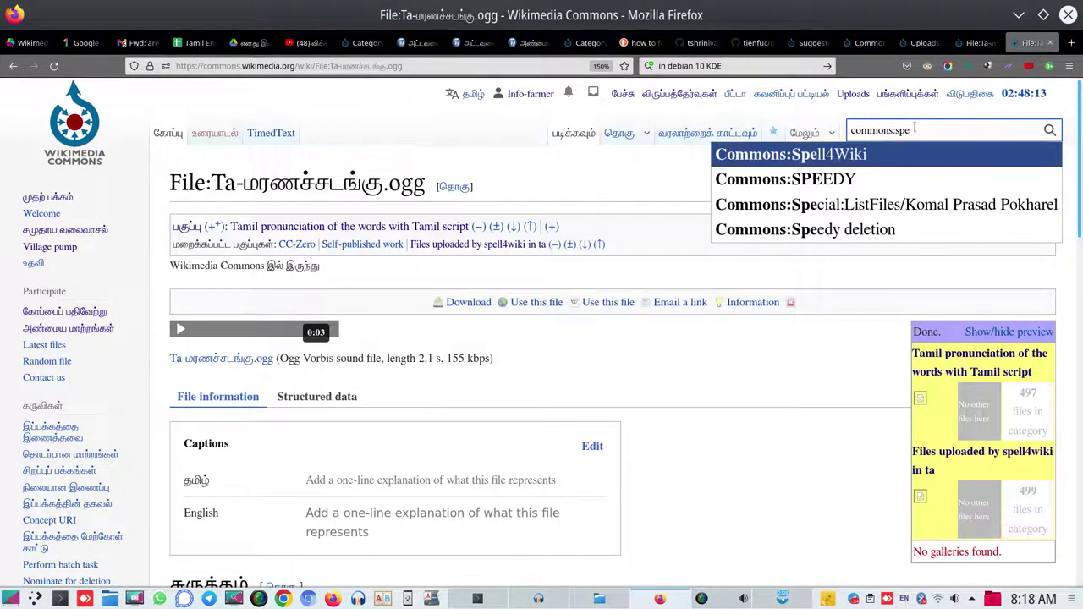
pyautogui.click(852, 155)
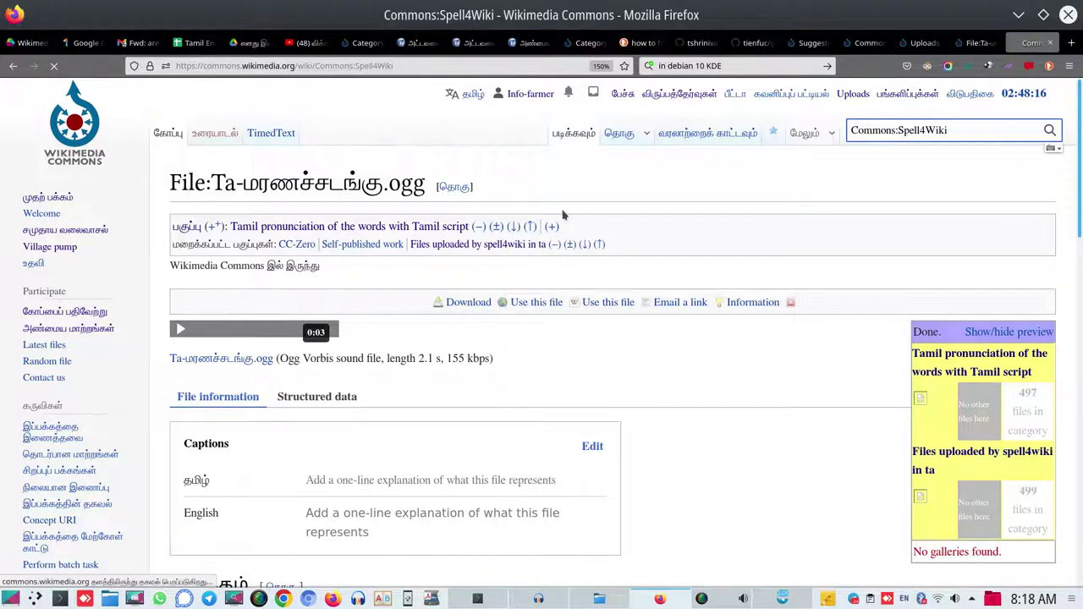
# - Look through the Spell4Wiki page, examining its introduction, app download links, features, screenshots and audio samples
pyautogui.scroll(-4, 561, 211)
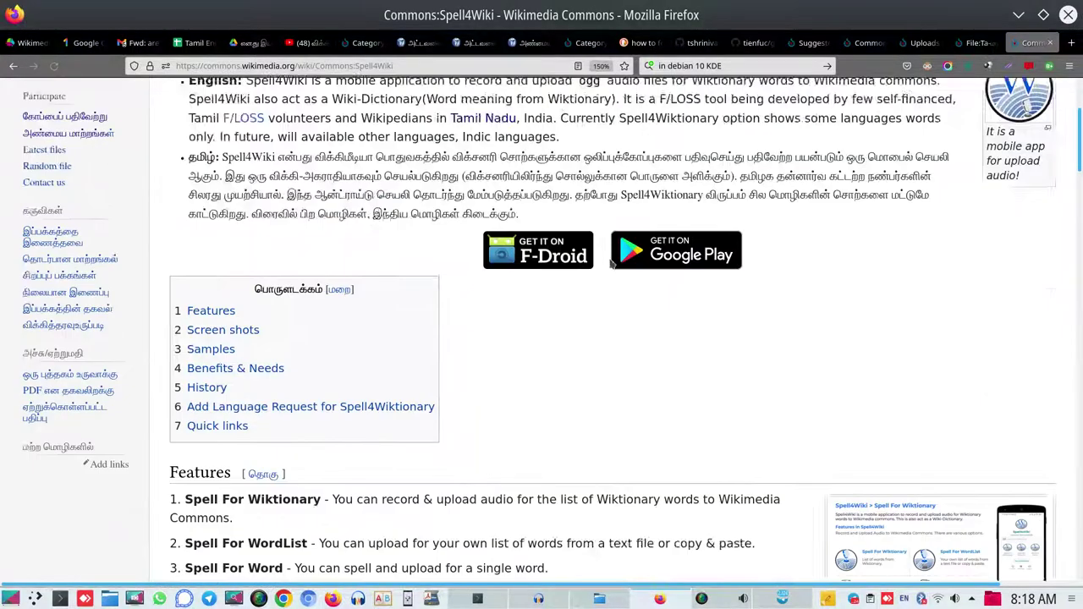
pyautogui.scroll(2, 643, 207)
pyautogui.scroll(4, 544, 217)
pyautogui.scroll(-9, 452, 299)
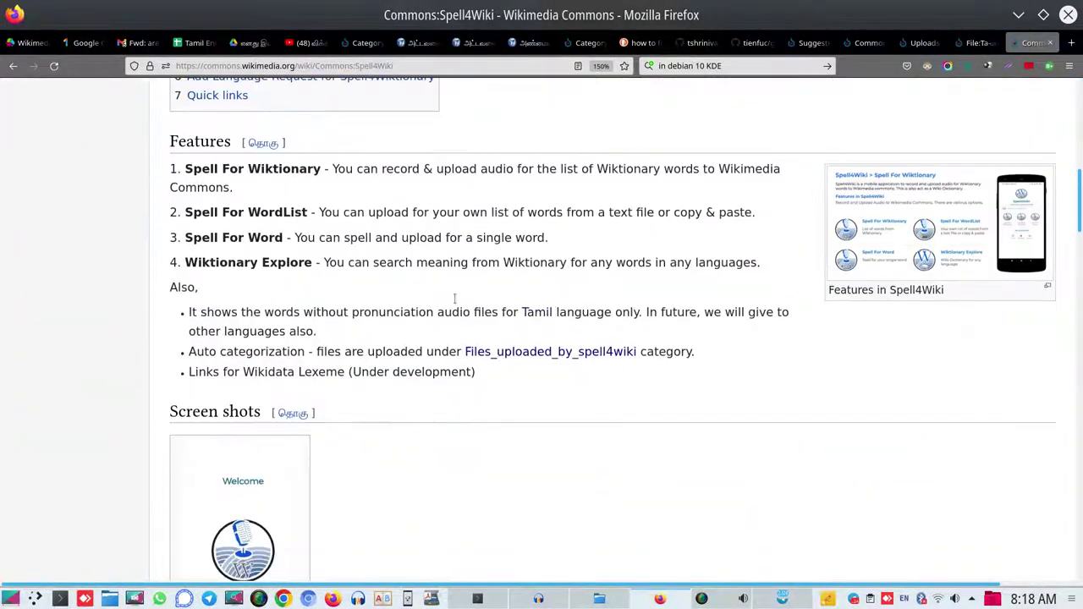
pyautogui.scroll(-2, 406, 436)
pyautogui.scroll(-4, 410, 431)
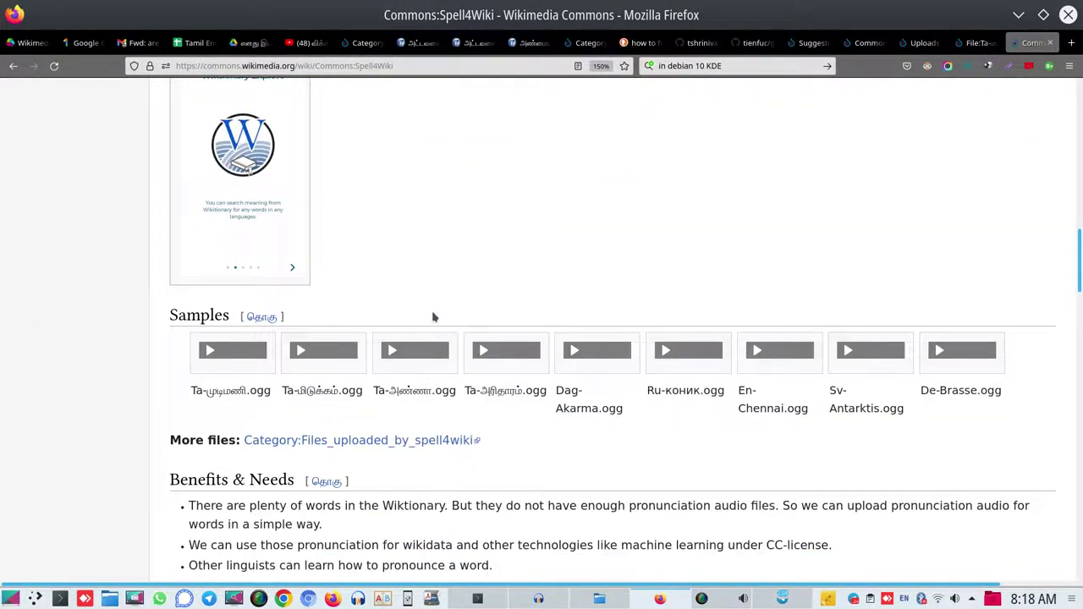
pyautogui.scroll(10, 489, 285)
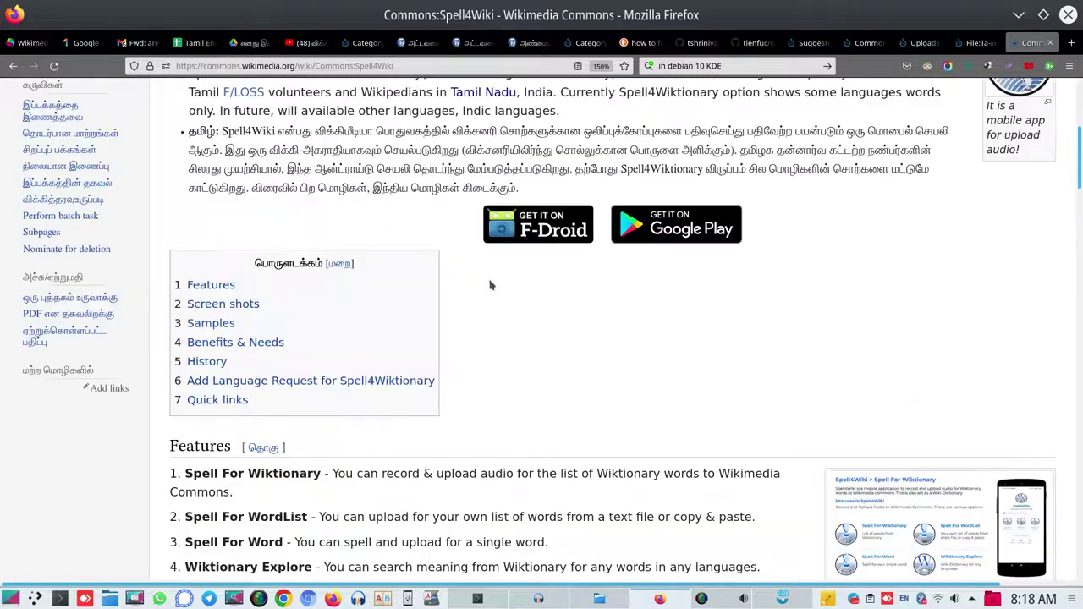